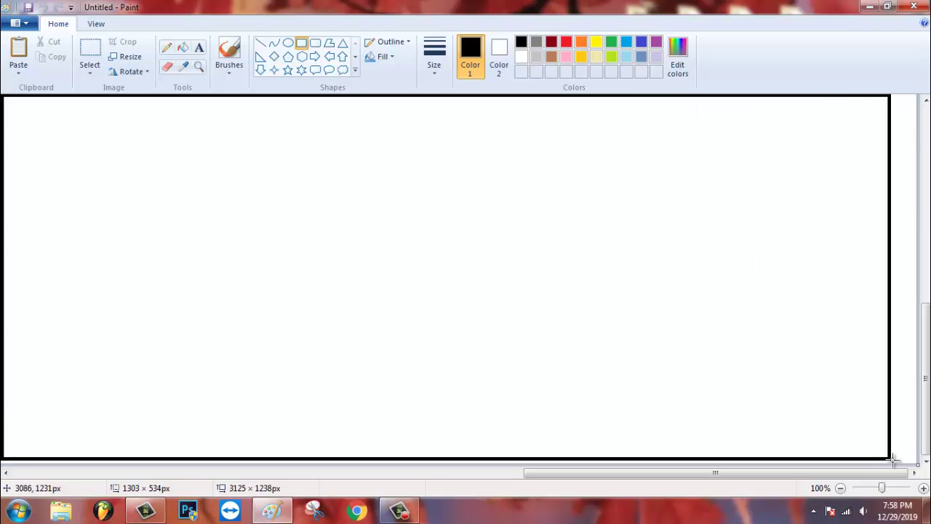
# - Draw the black outline of a tree trunk with forked branches along the frame's right border using the Pencil tool
pyautogui.click(167, 48)
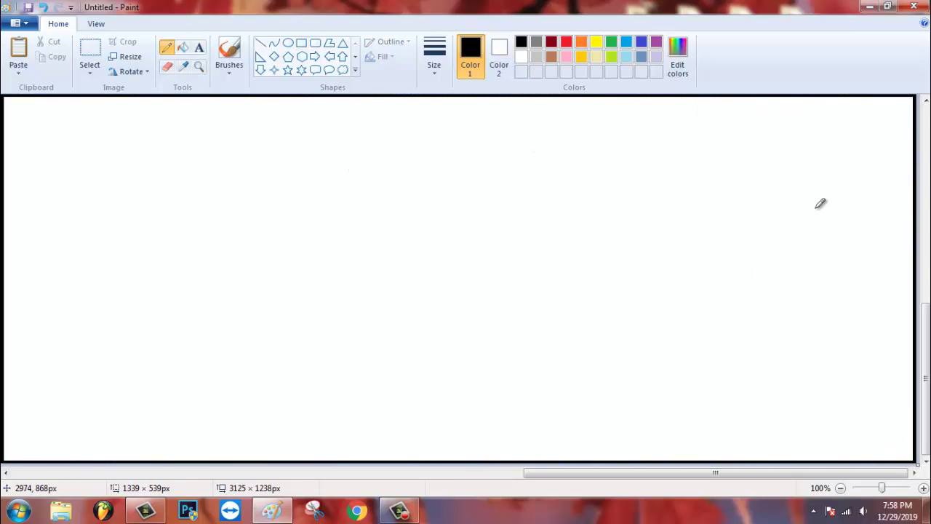
pyautogui.moveTo(708, 207)
pyautogui.mouseDown()
pyautogui.moveTo(811, 279)
pyautogui.moveTo(852, 359)
pyautogui.moveTo(855, 418)
pyautogui.moveTo(836, 456)
pyautogui.mouseUp()
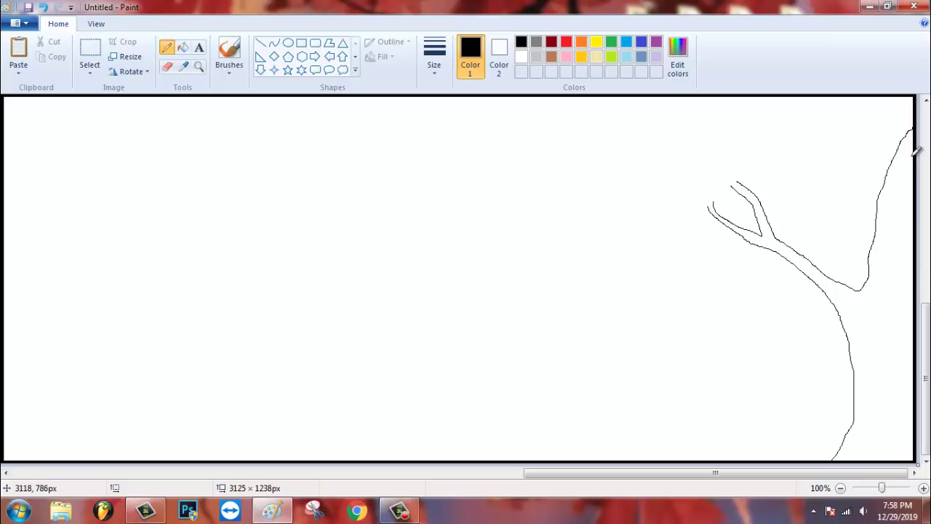
pyautogui.moveTo(917, 149)
pyautogui.mouseDown()
pyautogui.moveTo(890, 256)
pyautogui.moveTo(906, 335)
pyautogui.mouseUp()
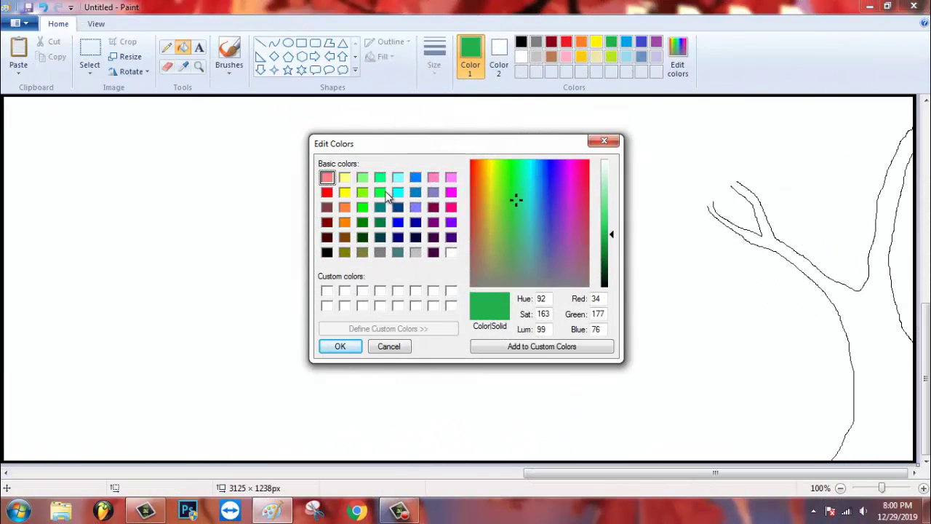
# - Add a bright green (RGB 0, 217, 54) and two progressively darker shades of it to the custom palette
pyautogui.click(380, 192)
pyautogui.click(605, 233)
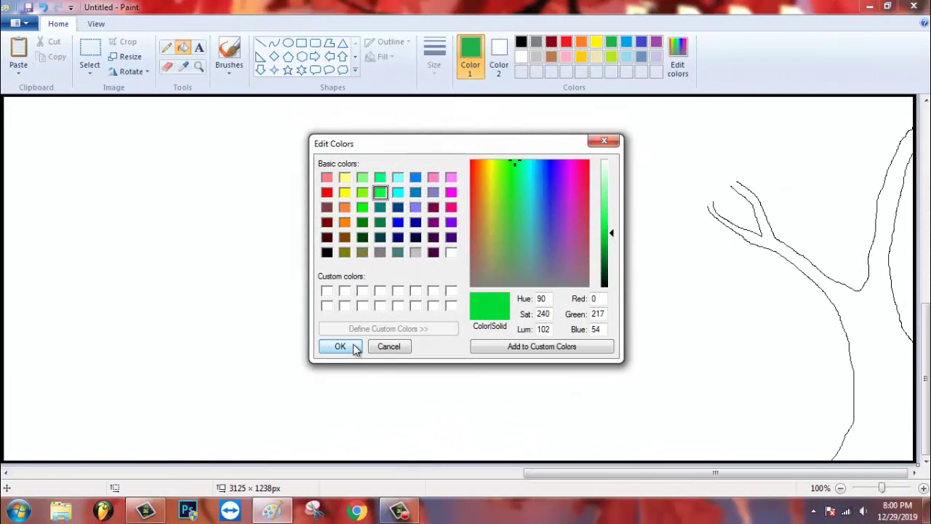
pyautogui.click(339, 347)
pyautogui.click(677, 64)
pyautogui.click(610, 241)
pyautogui.click(339, 346)
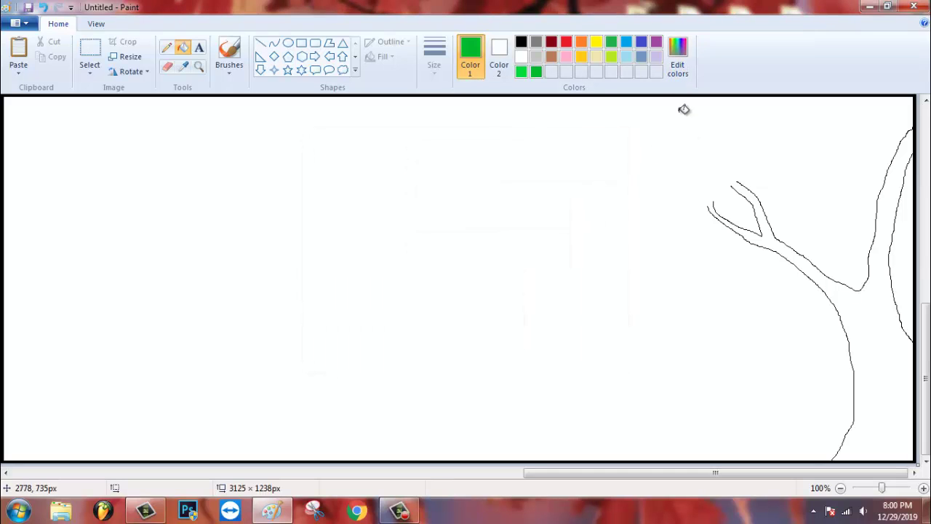
pyautogui.click(677, 64)
pyautogui.click(611, 254)
pyautogui.click(340, 346)
# - Add a dark green (RGB 0, 91, 23), an even darker green and a light green to the custom palette
pyautogui.click(680, 73)
pyautogui.click(611, 268)
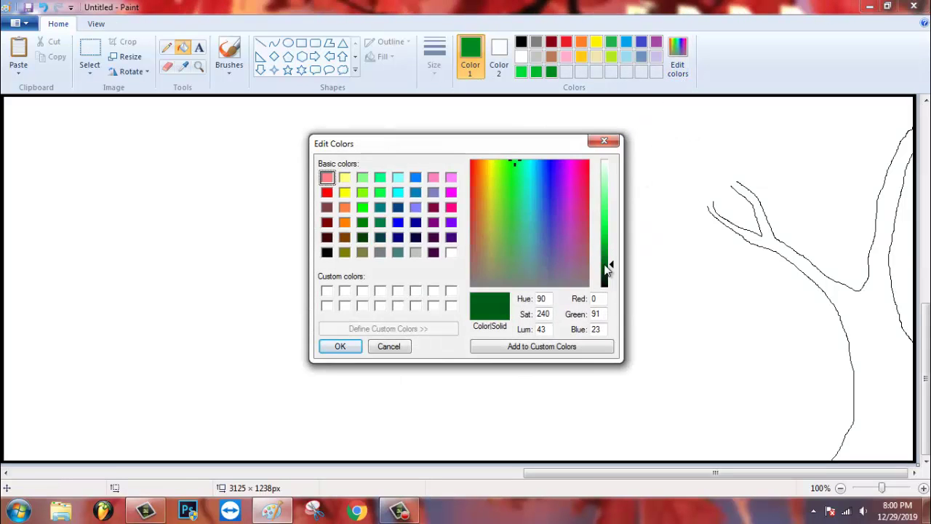
pyautogui.click(340, 346)
pyautogui.click(677, 64)
pyautogui.click(611, 273)
pyautogui.click(340, 346)
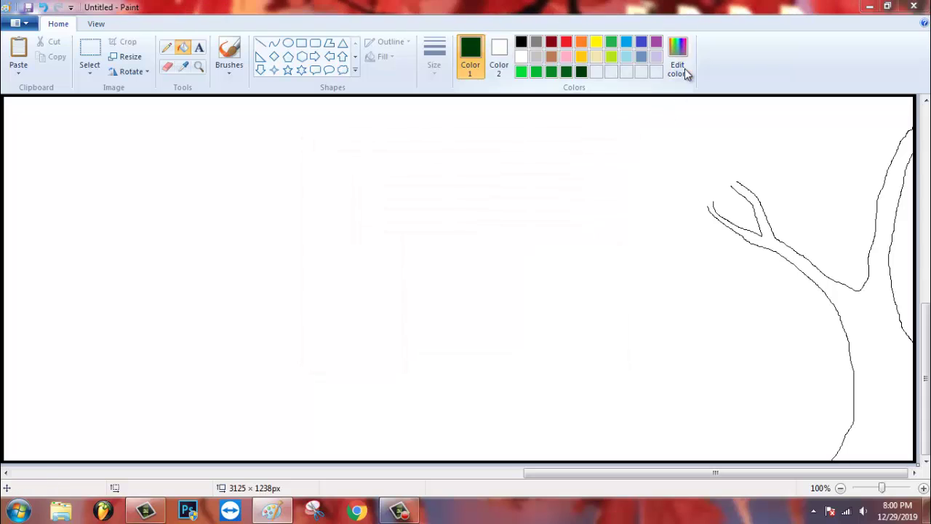
pyautogui.click(680, 67)
pyautogui.click(606, 217)
pyautogui.click(340, 346)
# - Mix a very dark brown from the palette's dark red and add it to the custom colours
pyautogui.click(551, 42)
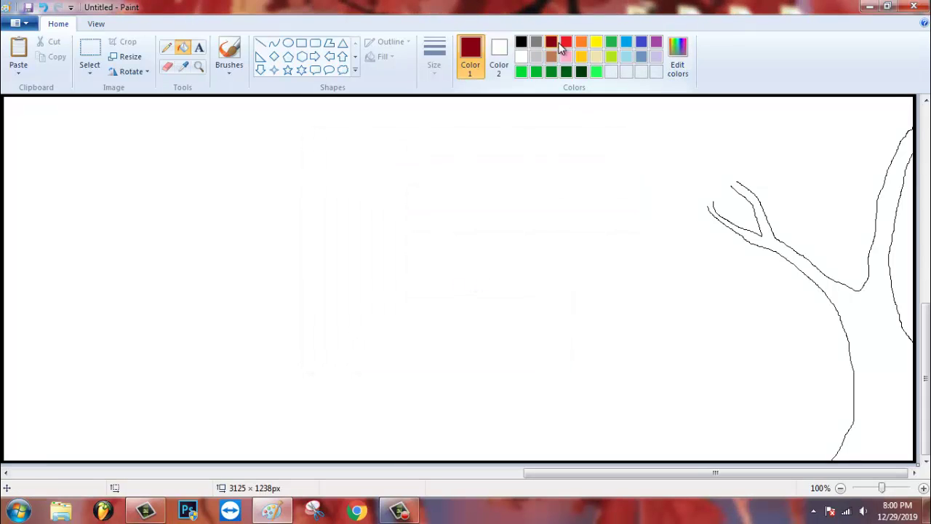
pyautogui.click(678, 64)
pyautogui.click(611, 270)
pyautogui.click(340, 346)
# - Pencil a jagged foliage outline in the darkest green at the left branch tips, plus small dark green clumps along its upper edge
pyautogui.click(167, 47)
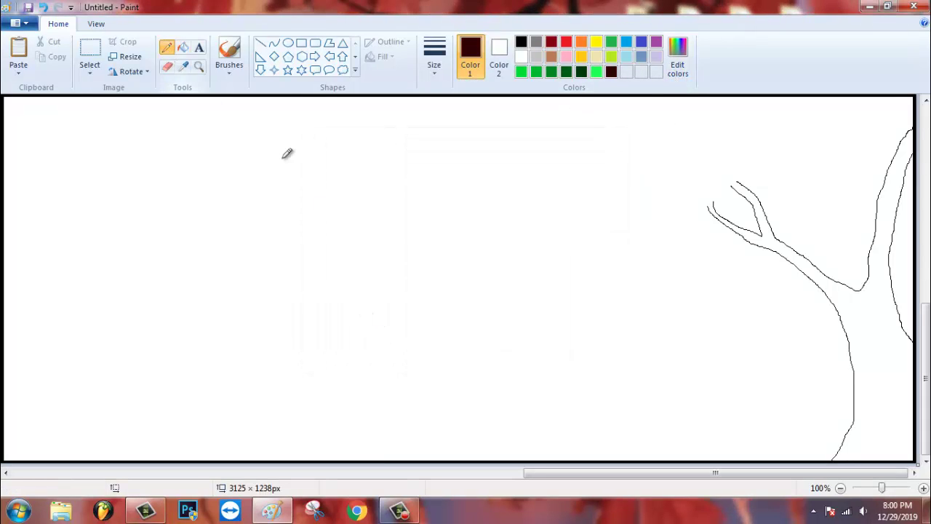
pyautogui.click(581, 72)
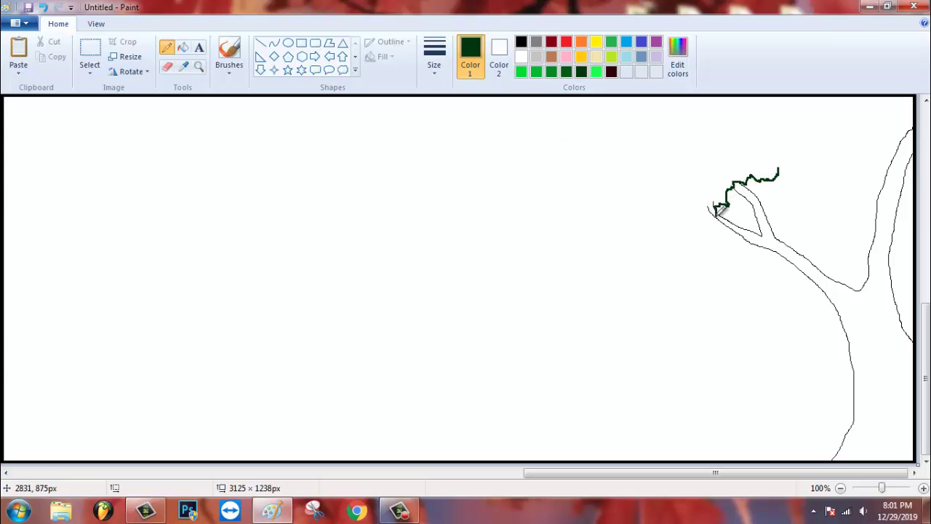
pyautogui.moveTo(691, 229); pyautogui.dragTo(648, 231)
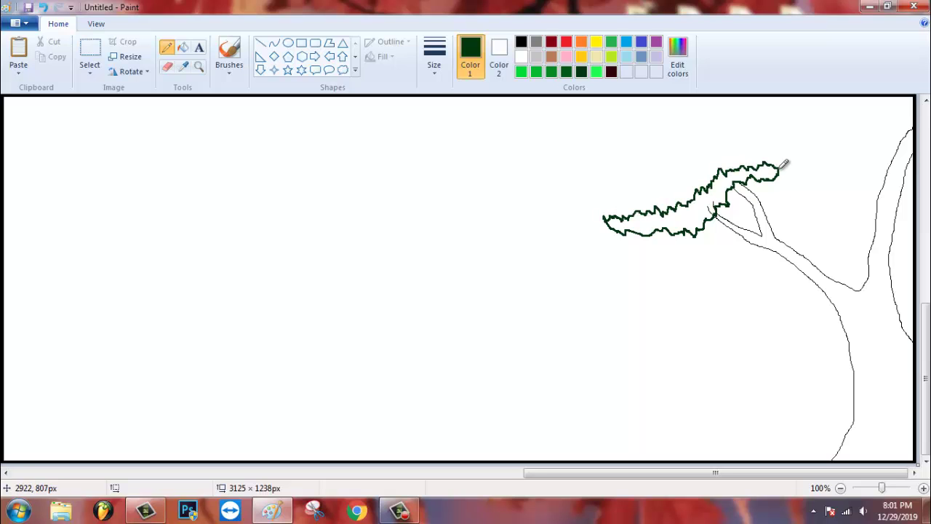
pyautogui.click(566, 72)
pyautogui.moveTo(620, 213); pyautogui.dragTo(650, 190)
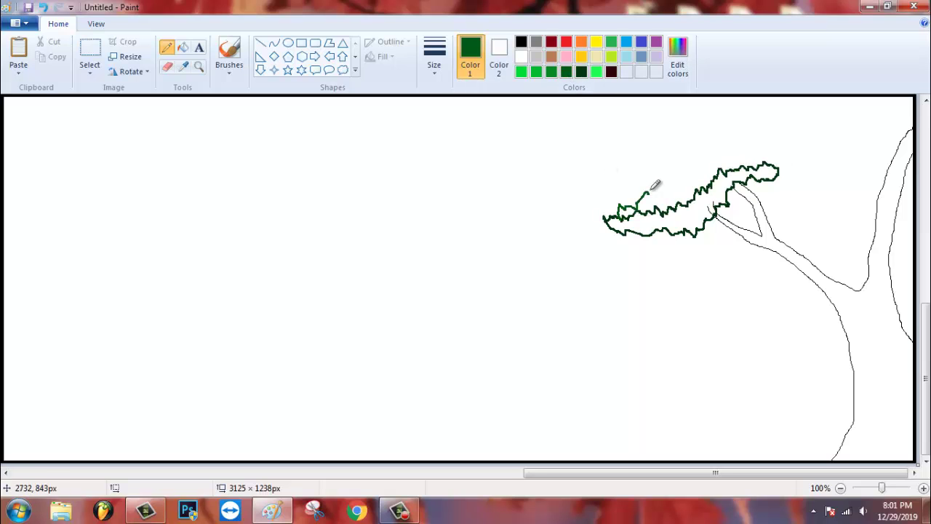
# - Outline further jagged foliage layers in progressively brighter greens above the dark foliage and around its right end
pyautogui.click(551, 72)
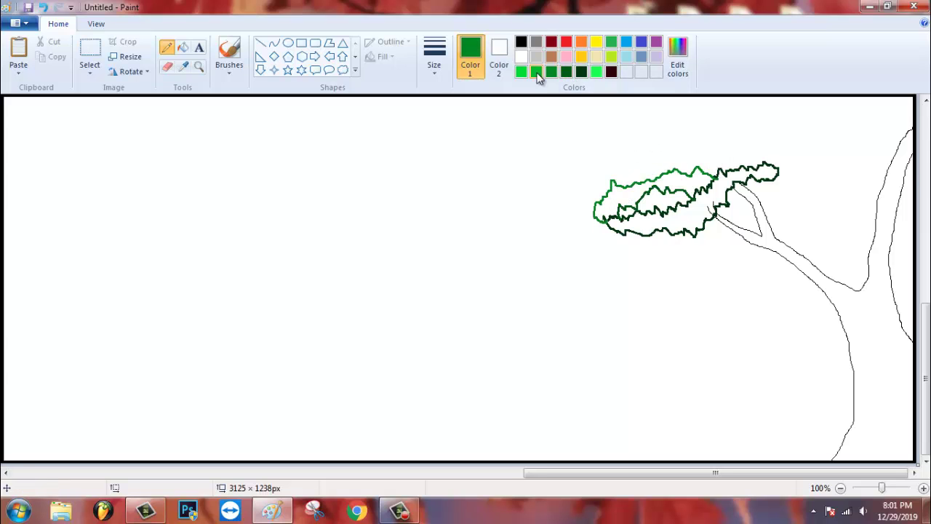
pyautogui.click(537, 72)
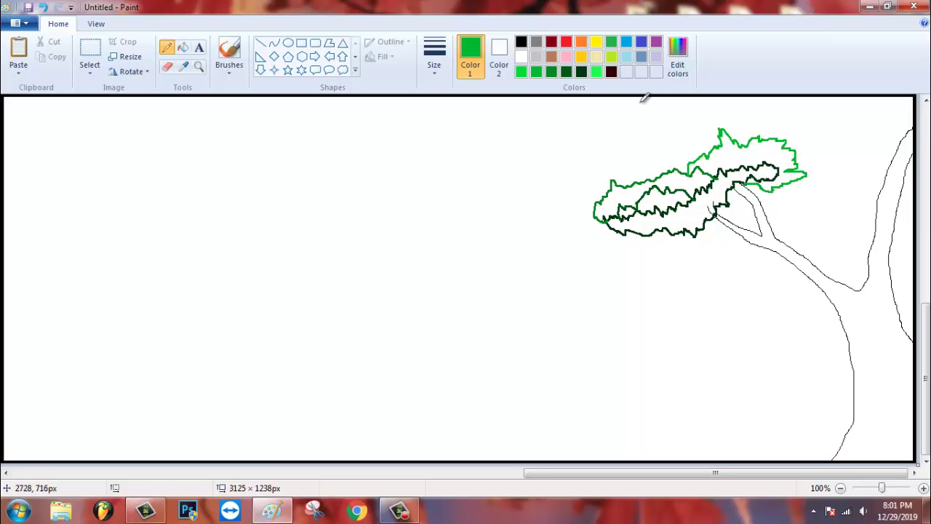
pyautogui.click(535, 71)
pyautogui.moveTo(588, 194)
pyautogui.mouseDown()
pyautogui.moveTo(607, 143)
pyautogui.moveTo(632, 160)
pyautogui.moveTo(657, 151)
pyautogui.moveTo(712, 156)
pyautogui.mouseUp()
# - Outline the crown's top layers in light green and lime, and a small inner clump in dark green
pyautogui.click(596, 71)
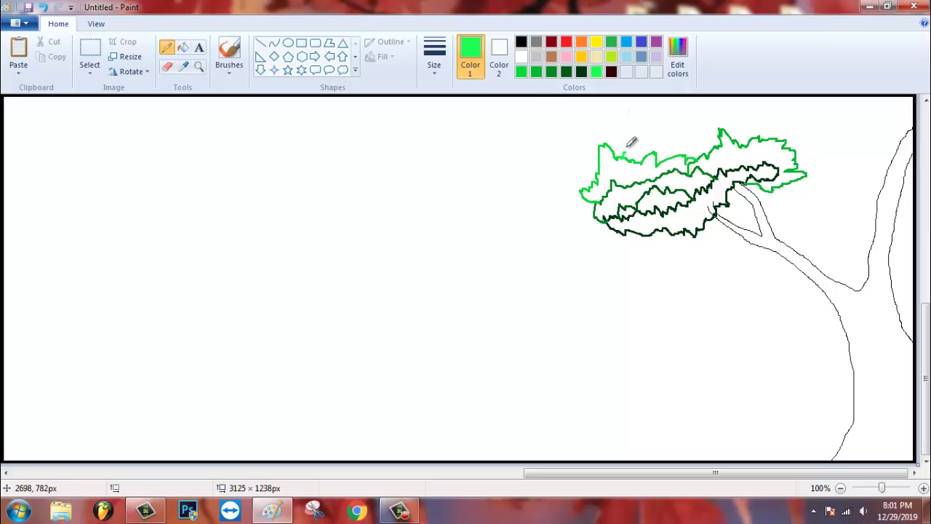
pyautogui.moveTo(726, 109); pyautogui.dragTo(761, 137)
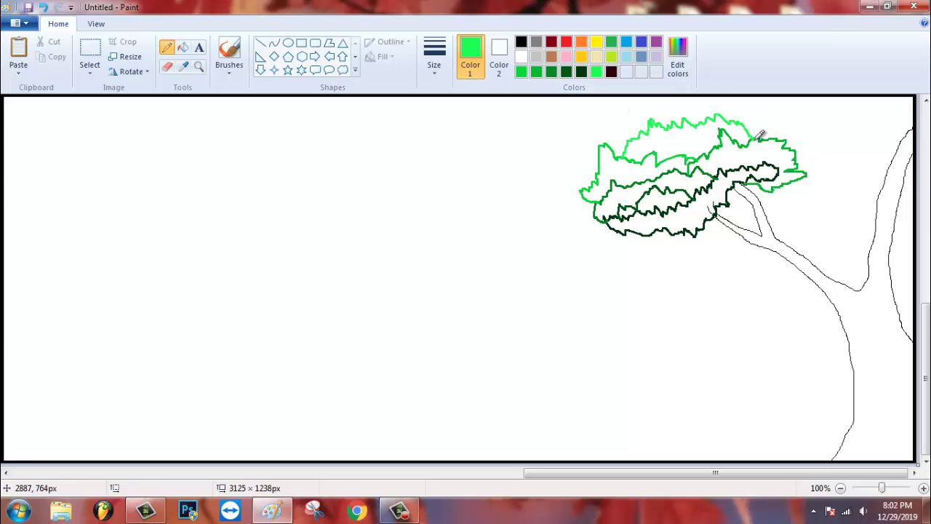
pyautogui.click(611, 56)
pyautogui.moveTo(622, 108); pyautogui.dragTo(687, 112)
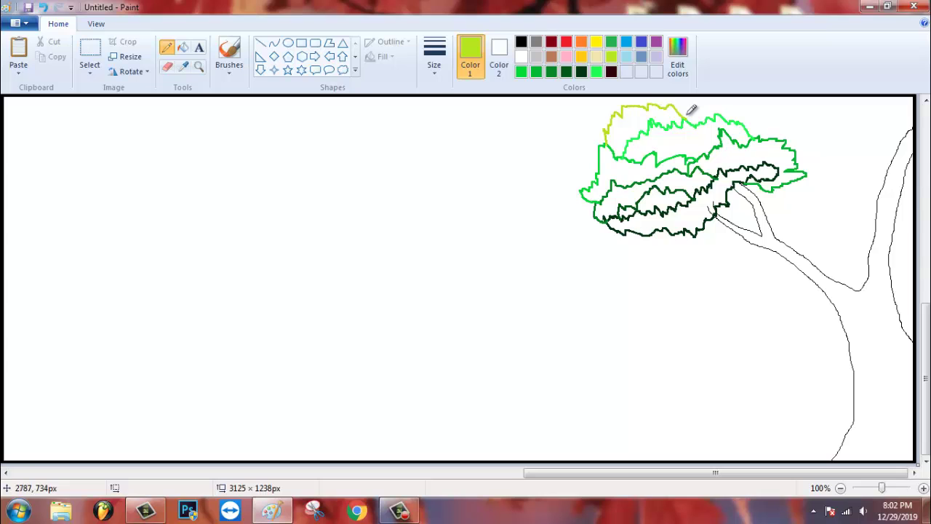
pyautogui.click(568, 72)
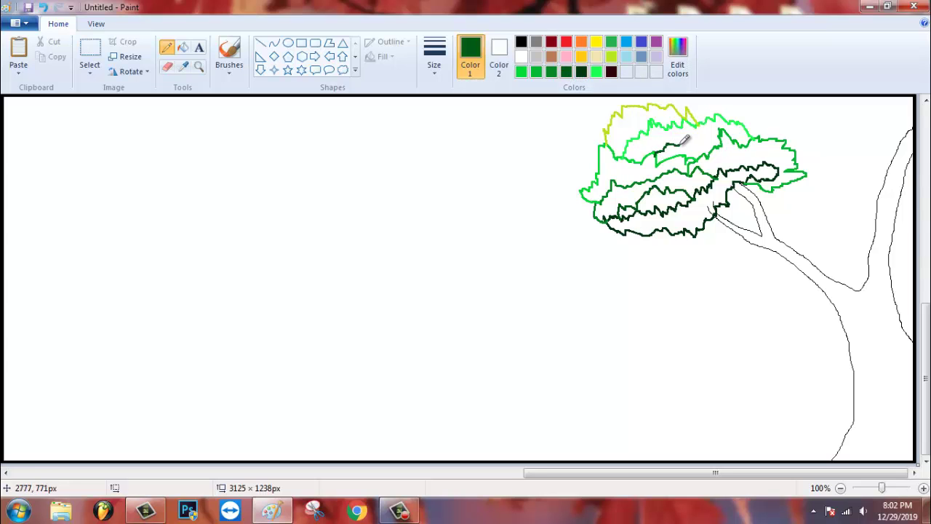
# - Fill the trunk and branches with dark brown and the lowest foliage layer with the darkest green
pyautogui.click(183, 47)
pyautogui.click(611, 71)
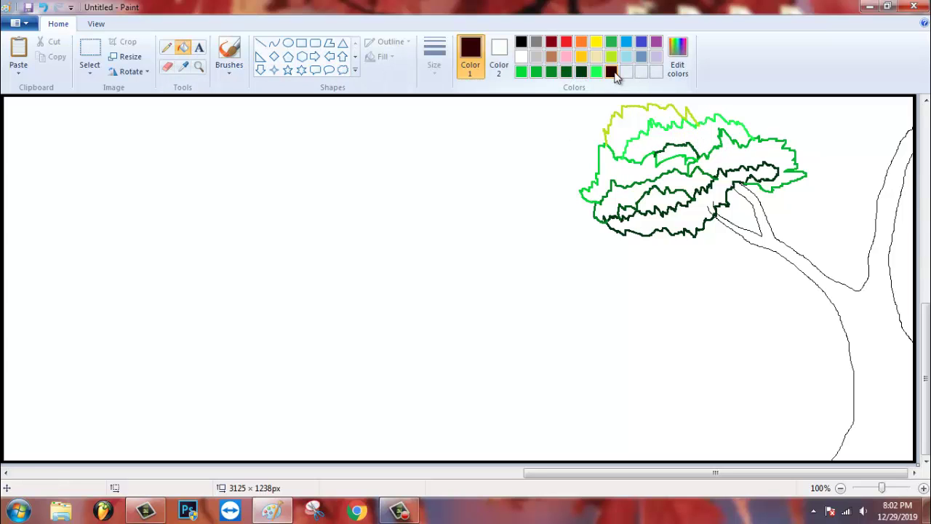
pyautogui.click(799, 249)
pyautogui.click(581, 72)
pyautogui.click(700, 216)
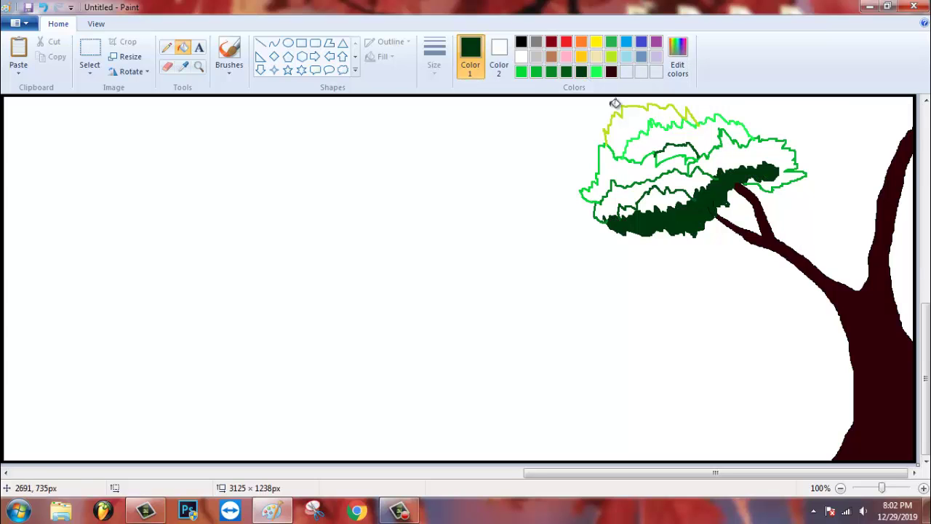
# - Fill the next three foliage layers with dark green, medium green and a brighter green matching their outlines
pyautogui.click(566, 72)
pyautogui.click(676, 193)
pyautogui.click(552, 72)
pyautogui.click(630, 174)
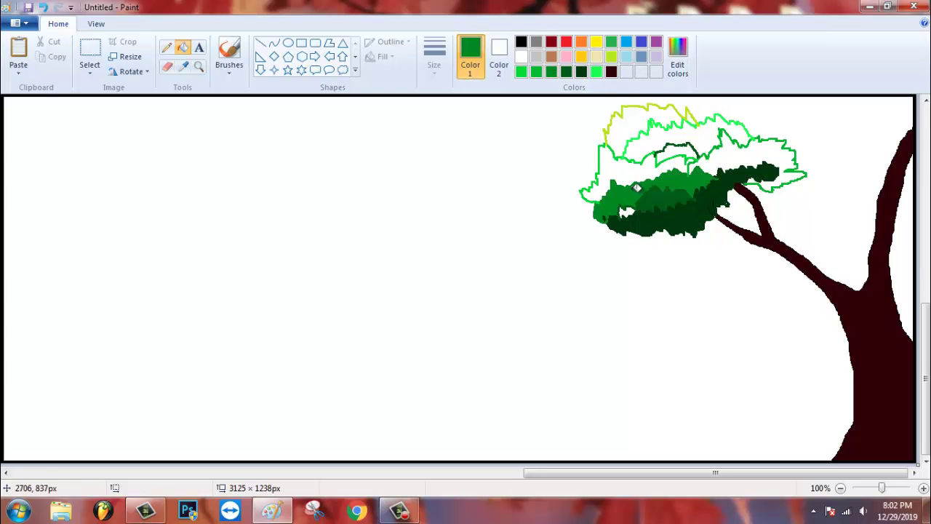
pyautogui.click(537, 72)
pyautogui.click(731, 155)
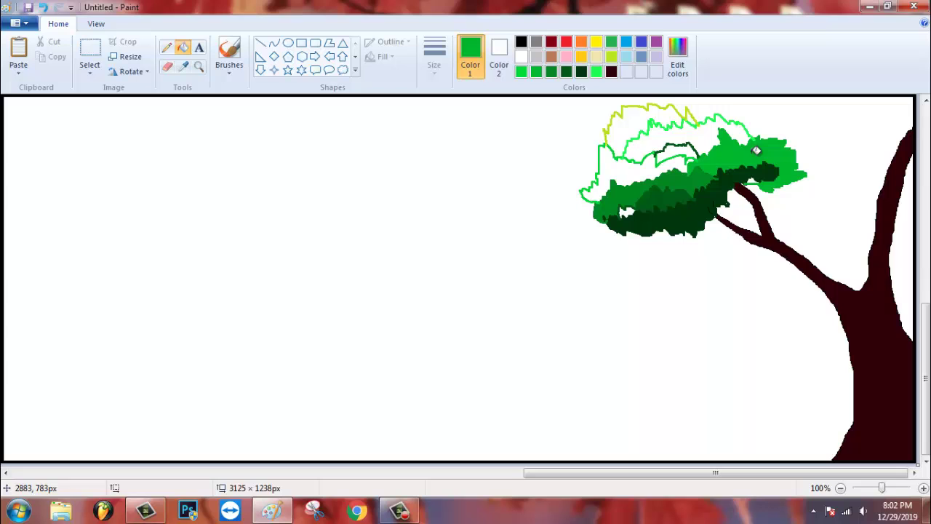
# - Fill the crown's upper layers with bright green, light green and lime to match their outlines
pyautogui.click(521, 71)
pyautogui.click(609, 158)
pyautogui.click(597, 71)
pyautogui.click(678, 125)
pyautogui.click(611, 57)
pyautogui.click(649, 115)
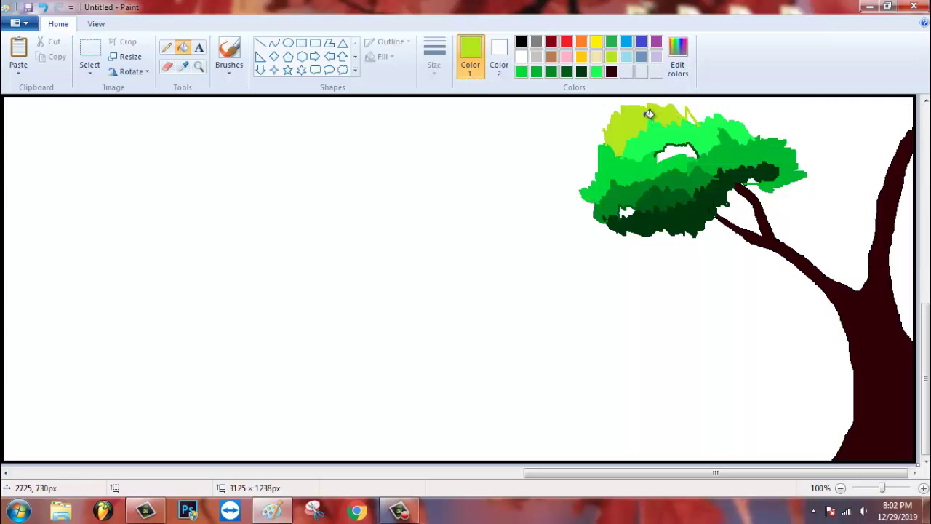
# - Fill the remaining white gaps in the crown with dark green, and recolour the upper inner clump in a brighter green
pyautogui.click(581, 72)
pyautogui.click(680, 151)
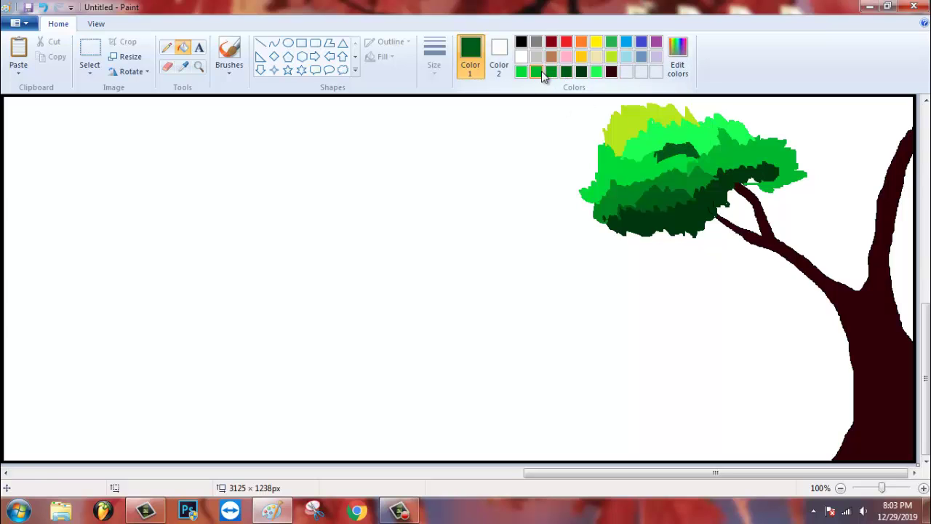
pyautogui.click(541, 71)
pyautogui.click(695, 142)
# - Draw jagged foliage around the right branch, fill it with the darkest green, and fill the enclosed upper corner with light green
pyautogui.click(166, 47)
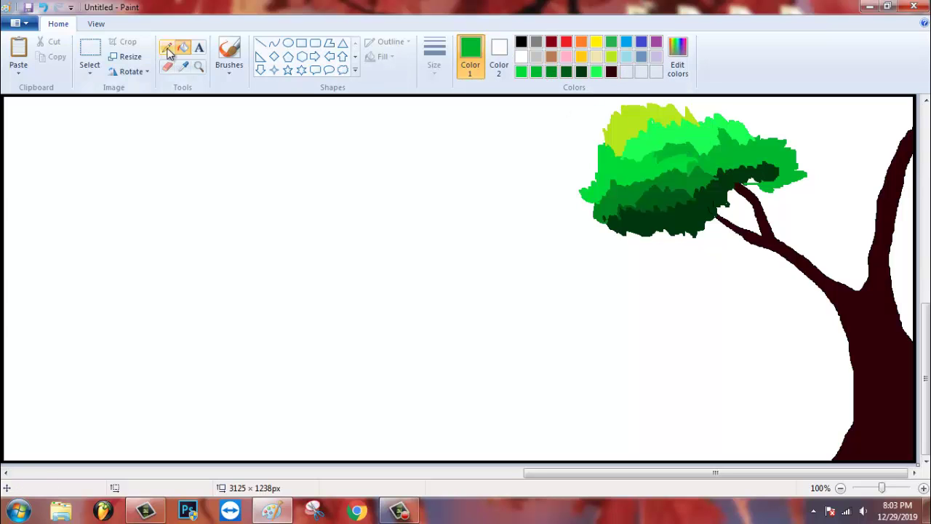
pyautogui.click(581, 71)
pyautogui.moveTo(880, 97)
pyautogui.mouseDown()
pyautogui.moveTo(864, 117)
pyautogui.moveTo(888, 136)
pyautogui.mouseUp()
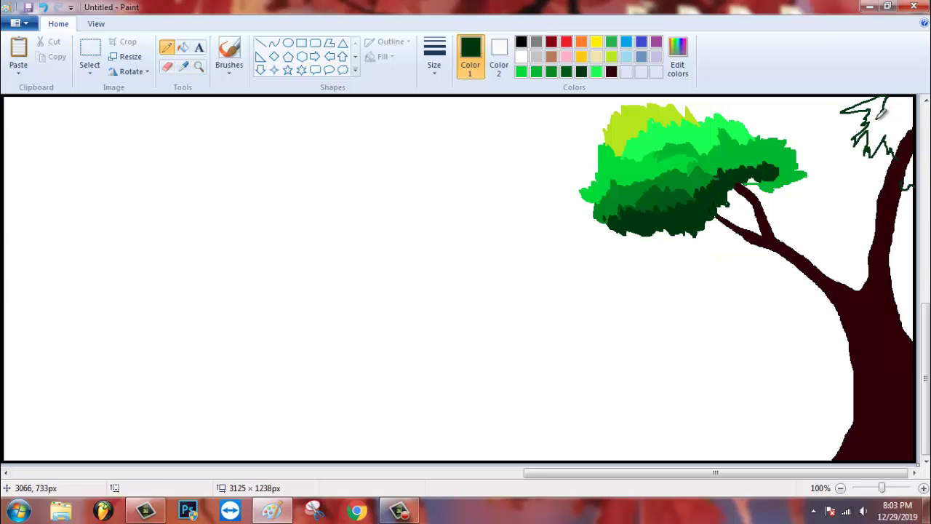
pyautogui.click(183, 46)
pyautogui.click(861, 131)
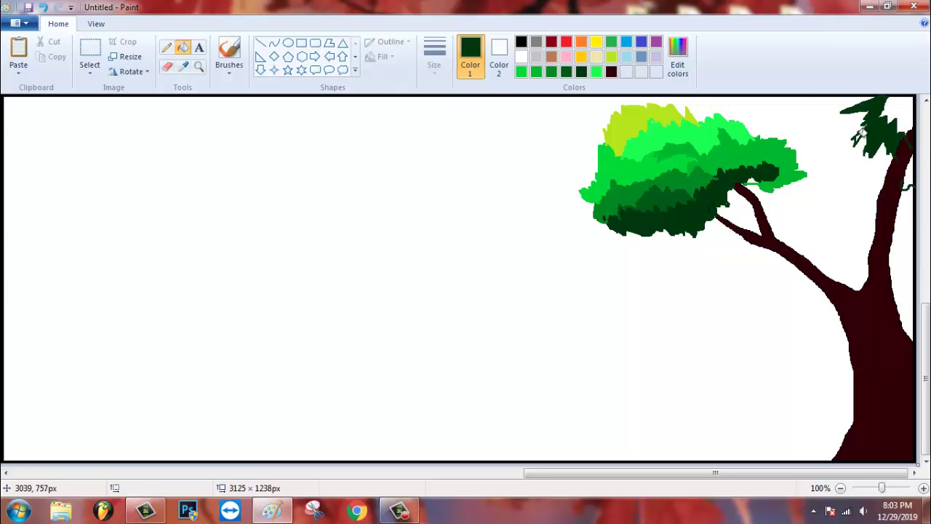
pyautogui.click(597, 72)
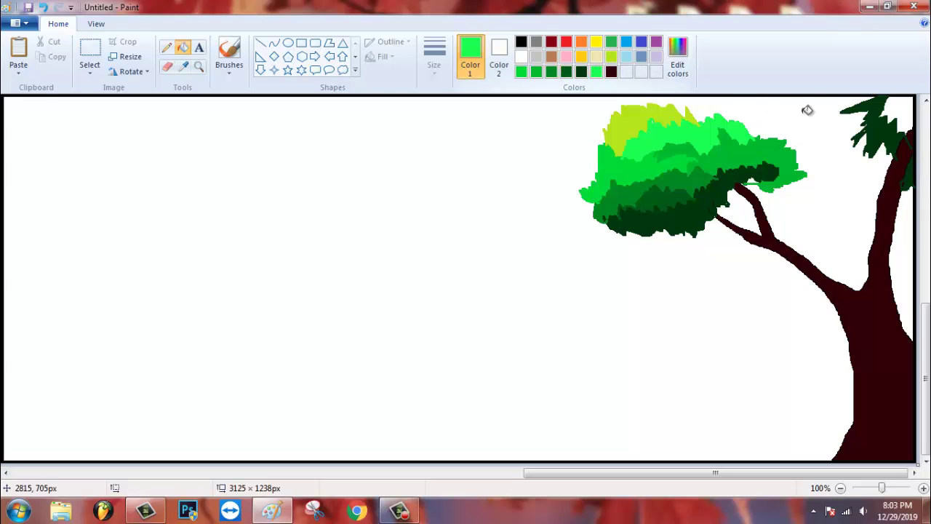
pyautogui.click(902, 102)
# - Draw three arching light green fronds from the frame's left border and add bright green zigzag leaves to the topmost one
pyautogui.click(167, 46)
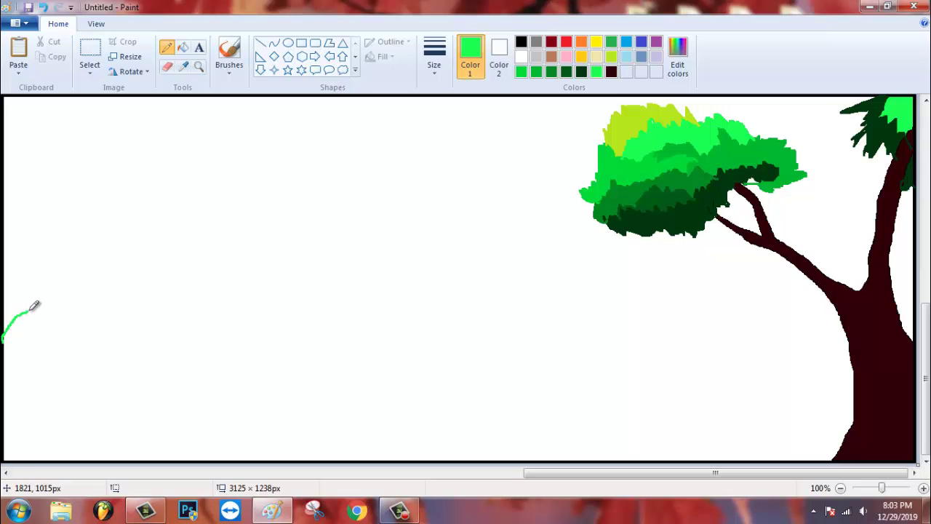
pyautogui.moveTo(34, 306)
pyautogui.mouseDown()
pyautogui.moveTo(87, 309)
pyautogui.moveTo(131, 359)
pyautogui.mouseUp()
pyautogui.moveTo(2, 331)
pyautogui.mouseDown()
pyautogui.moveTo(28, 283)
pyautogui.moveTo(72, 267)
pyautogui.moveTo(131, 283)
pyautogui.mouseUp()
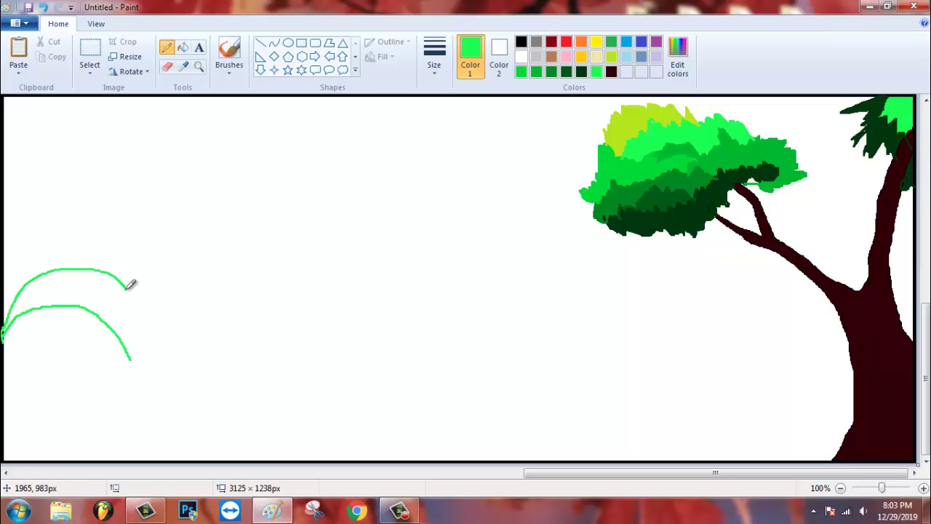
pyautogui.moveTo(8, 309)
pyautogui.mouseDown()
pyautogui.moveTo(73, 216)
pyautogui.moveTo(112, 245)
pyautogui.moveTo(102, 225)
pyautogui.moveTo(93, 244)
pyautogui.mouseUp()
pyautogui.click(521, 71)
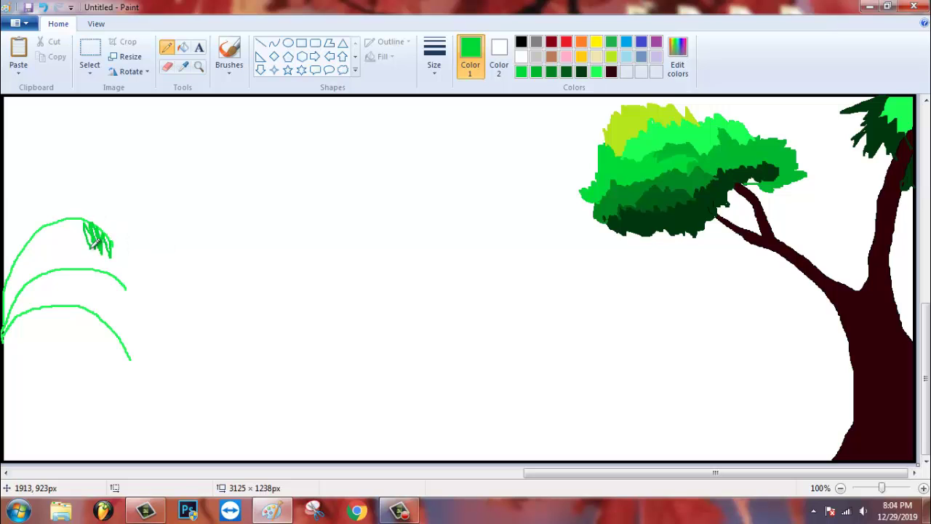
pyautogui.moveTo(17, 276)
pyautogui.mouseDown()
pyautogui.moveTo(38, 279)
pyautogui.moveTo(70, 213)
pyautogui.moveTo(80, 248)
pyautogui.moveTo(96, 227)
pyautogui.mouseUp()
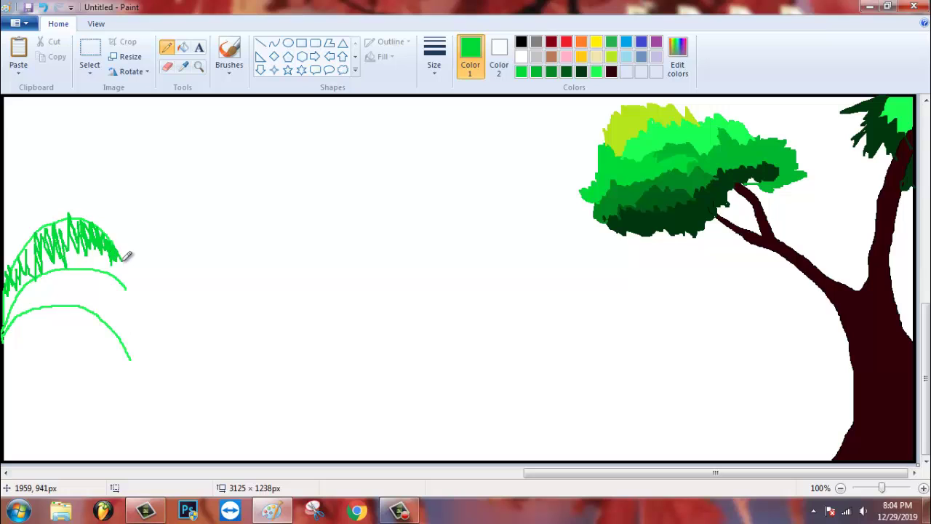
# - Undo all the frond and leaf strokes at the frame's left border
pyautogui.hotkey('ctrl', 'z')
pyautogui.hotkey('ctrl', 'z')
pyautogui.hotkey('ctrl', 'z')
pyautogui.hotkey('ctrl', 'z')
pyautogui.hotkey('ctrl', 'z')
pyautogui.hotkey('ctrl', 'z')
pyautogui.hotkey('ctrl', 'z')
pyautogui.hotkey('ctrl', 'z')
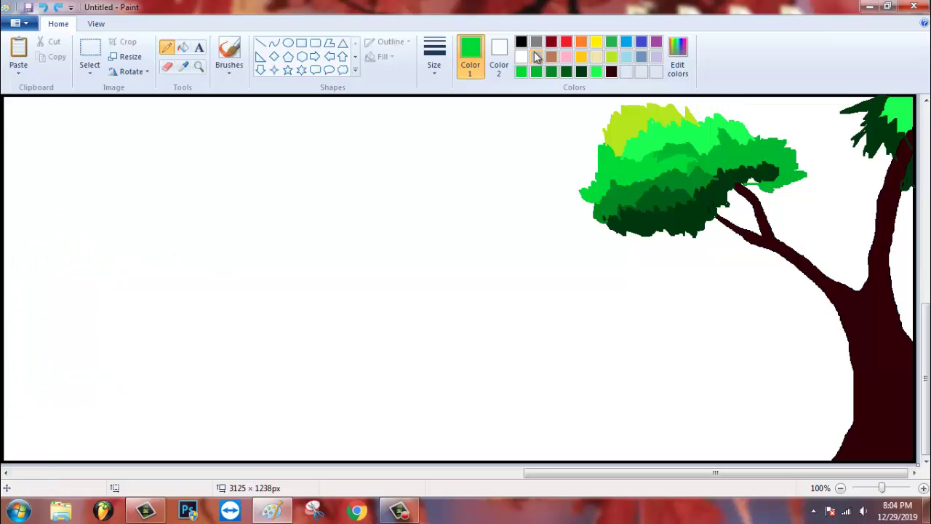
# - Create a bright cyan custom colour for the sky, starting from the basic cyan
pyautogui.click(522, 57)
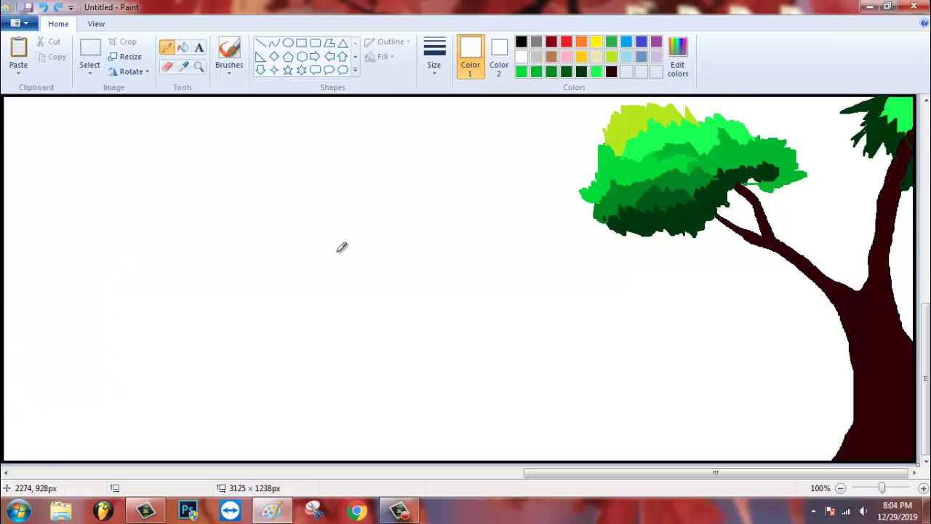
pyautogui.click(182, 47)
pyautogui.click(677, 57)
pyautogui.click(397, 193)
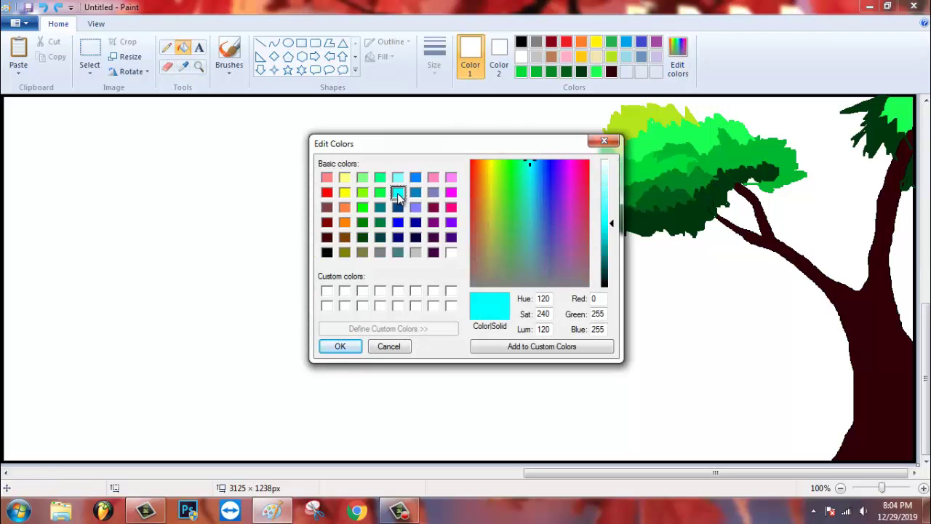
pyautogui.click(610, 218)
pyautogui.click(340, 347)
# - Create two lighter tints of the cyan as custom colours, a light one and a pale one with luminosity 215
pyautogui.click(678, 58)
pyautogui.click(610, 183)
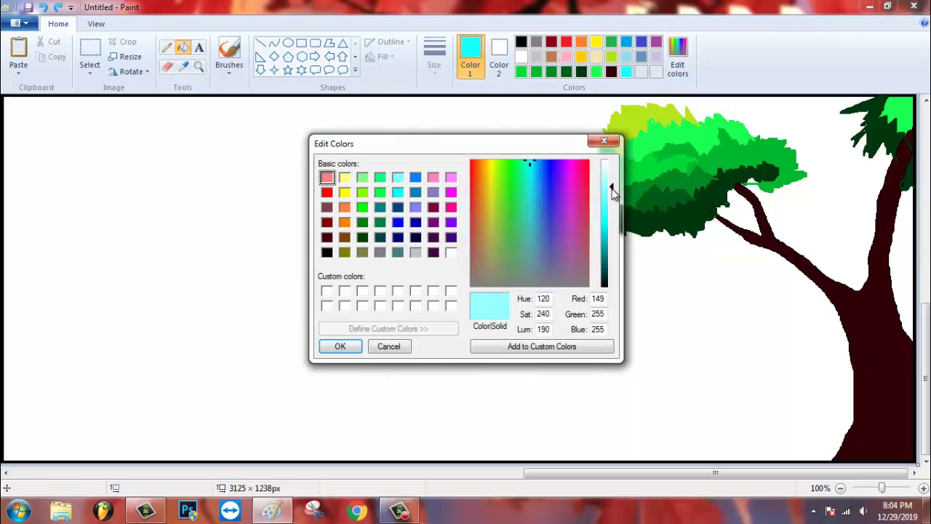
pyautogui.click(609, 191)
pyautogui.click(341, 346)
pyautogui.click(678, 57)
pyautogui.click(611, 177)
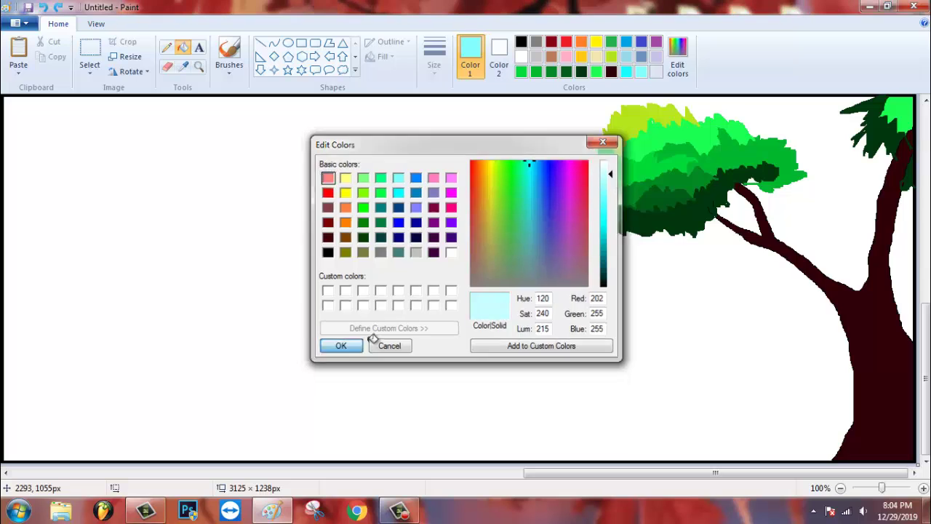
pyautogui.click(340, 346)
# - Fill the white background with bright cyan, including the gap between the trunk and the frame's right border
pyautogui.click(627, 71)
pyautogui.click(514, 141)
pyautogui.click(904, 240)
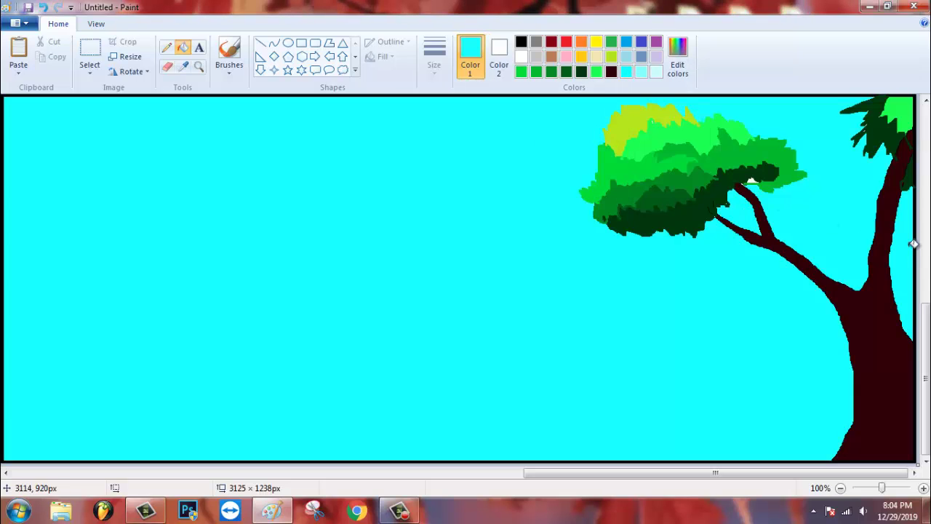
# - Draw a large light cyan cloud and a smaller pale cyan cloud beside it, and fill each with its own outline colour
pyautogui.click(641, 72)
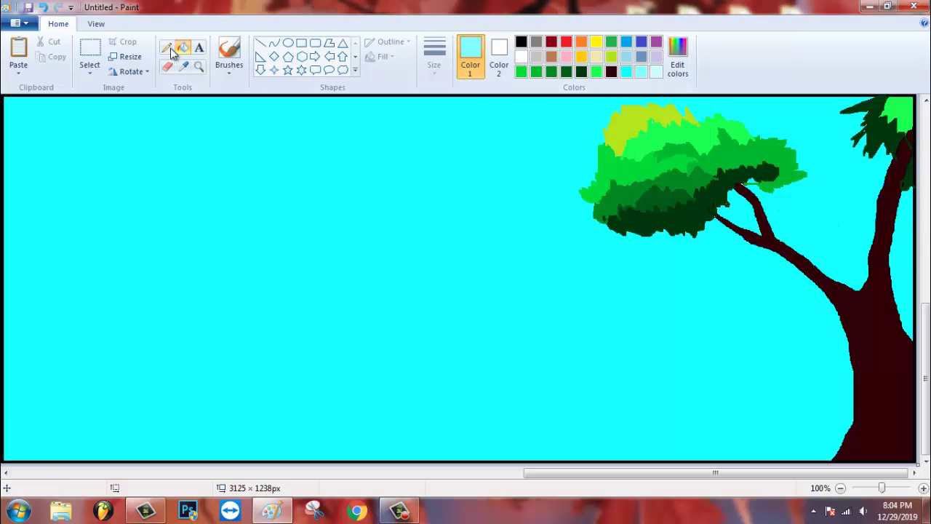
pyautogui.click(166, 47)
pyautogui.moveTo(135, 179)
pyautogui.mouseDown()
pyautogui.moveTo(333, 170)
pyautogui.moveTo(371, 211)
pyautogui.moveTo(204, 234)
pyautogui.moveTo(97, 193)
pyautogui.mouseUp()
pyautogui.click(656, 71)
pyautogui.moveTo(447, 155)
pyautogui.mouseDown()
pyautogui.moveTo(532, 120)
pyautogui.moveTo(422, 166)
pyautogui.moveTo(445, 152)
pyautogui.mouseUp()
pyautogui.click(182, 48)
pyautogui.click(480, 139)
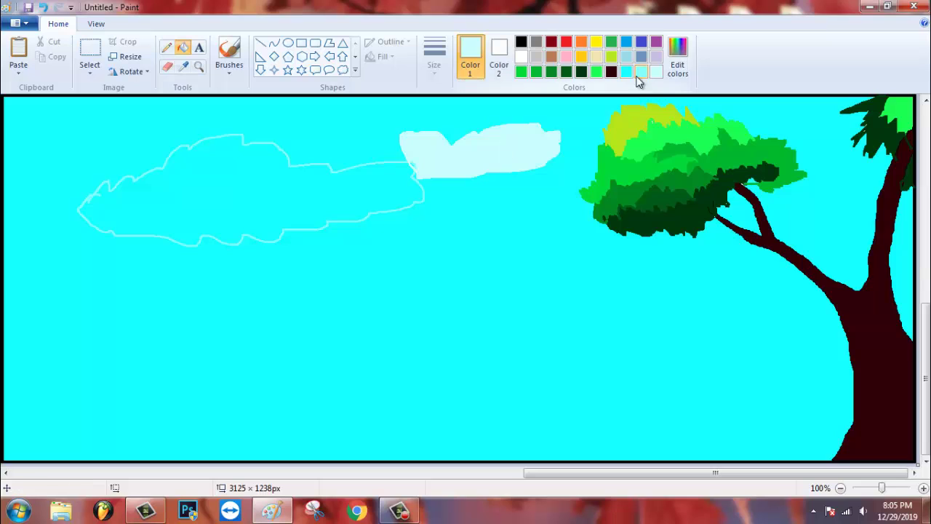
pyautogui.click(641, 71)
pyautogui.click(401, 175)
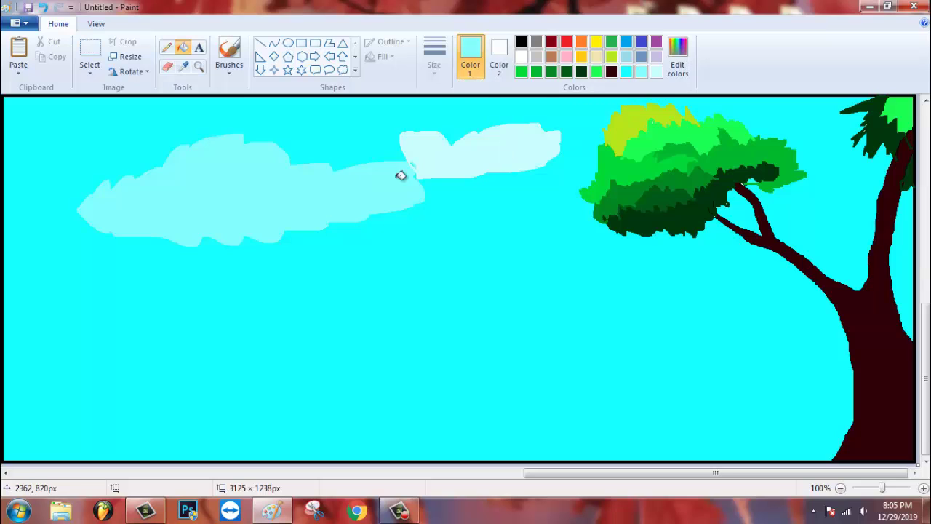
# - Draw five curved dark brown palm ribs fanning out from one point on the frame's left border
pyautogui.click(166, 47)
pyautogui.click(611, 72)
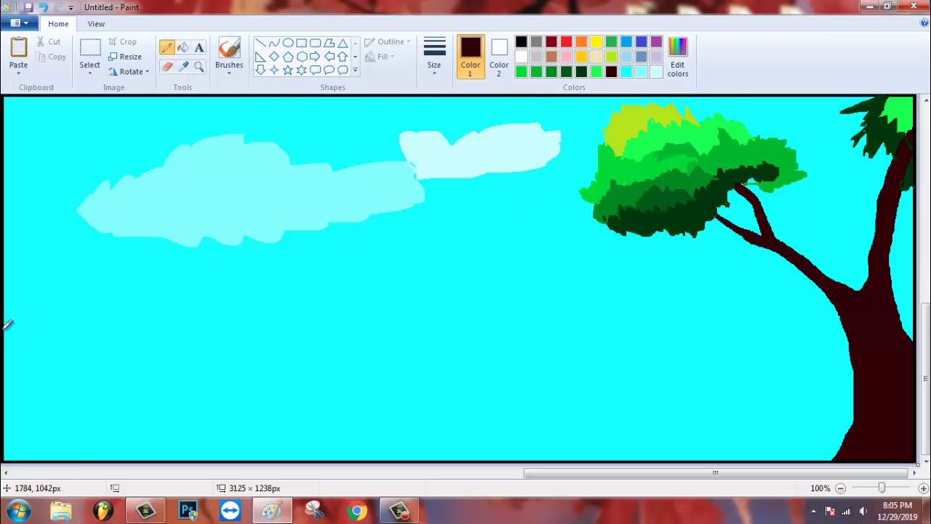
pyautogui.moveTo(6, 325)
pyautogui.mouseDown()
pyautogui.moveTo(79, 332)
pyautogui.moveTo(101, 391)
pyautogui.moveTo(49, 425)
pyautogui.moveTo(69, 291)
pyautogui.moveTo(131, 331)
pyautogui.mouseUp()
pyautogui.moveTo(6, 304); pyautogui.dragTo(130, 257)
pyautogui.moveTo(10, 294); pyautogui.dragTo(3, 200)
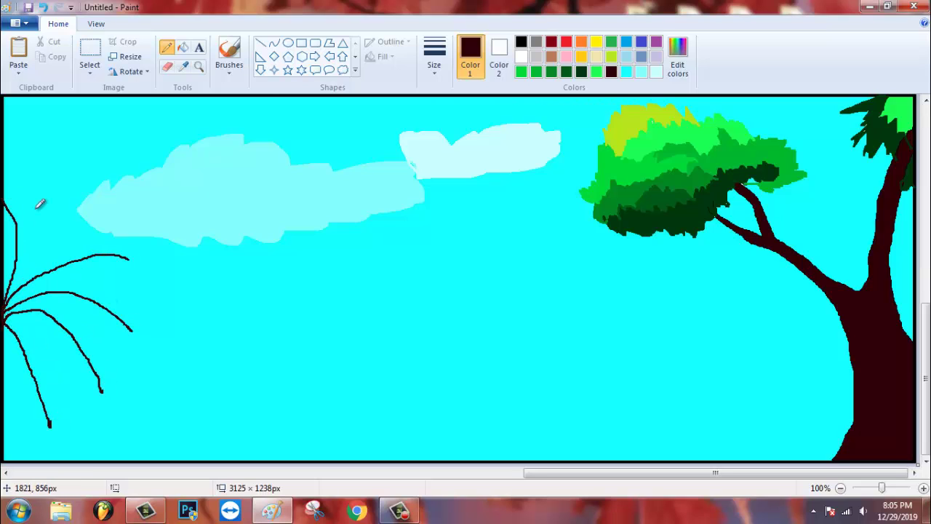
# - Cover all five palm ribs with dense bright green zigzag leaves
pyautogui.click(537, 71)
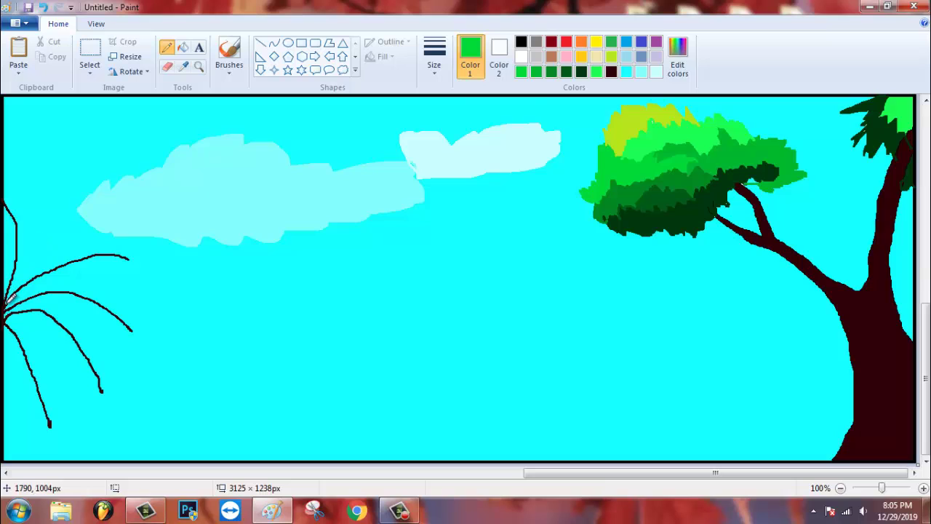
pyautogui.moveTo(13, 297)
pyautogui.mouseDown()
pyautogui.moveTo(26, 268)
pyautogui.moveTo(86, 243)
pyautogui.moveTo(67, 262)
pyautogui.moveTo(113, 234)
pyautogui.moveTo(76, 254)
pyautogui.moveTo(132, 242)
pyautogui.moveTo(107, 249)
pyautogui.moveTo(142, 245)
pyautogui.moveTo(145, 264)
pyautogui.moveTo(134, 252)
pyautogui.moveTo(151, 276)
pyautogui.moveTo(117, 259)
pyautogui.moveTo(120, 276)
pyautogui.moveTo(91, 257)
pyautogui.moveTo(111, 281)
pyautogui.moveTo(118, 273)
pyautogui.moveTo(7, 291)
pyautogui.moveTo(58, 279)
pyautogui.mouseUp()
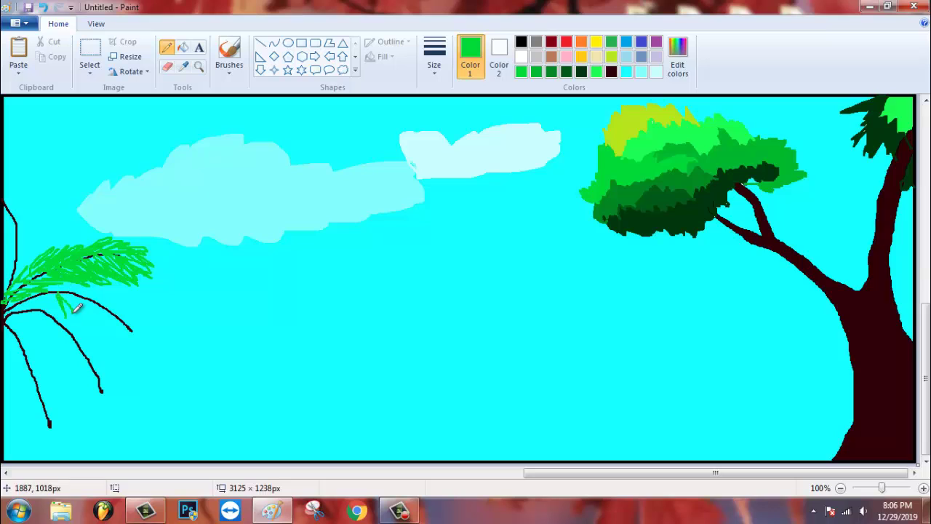
pyautogui.moveTo(71, 314)
pyautogui.mouseDown()
pyautogui.moveTo(64, 291)
pyautogui.moveTo(140, 335)
pyautogui.moveTo(146, 351)
pyautogui.mouseUp()
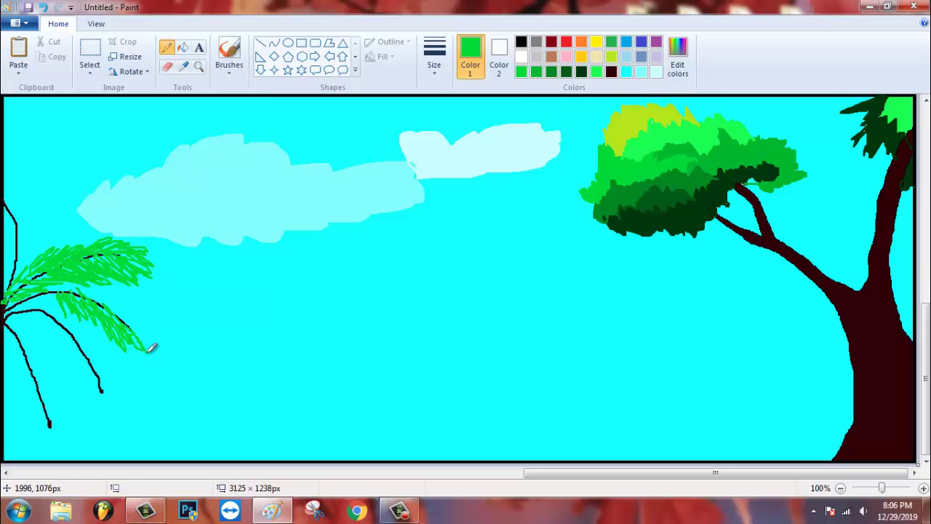
pyautogui.moveTo(42, 292)
pyautogui.mouseDown()
pyautogui.moveTo(125, 299)
pyautogui.moveTo(106, 297)
pyautogui.moveTo(145, 317)
pyautogui.moveTo(100, 305)
pyautogui.moveTo(178, 343)
pyautogui.moveTo(133, 336)
pyautogui.mouseUp()
pyautogui.moveTo(5, 315)
pyautogui.mouseDown()
pyautogui.moveTo(15, 363)
pyautogui.moveTo(10, 329)
pyautogui.moveTo(32, 352)
pyautogui.moveTo(33, 405)
pyautogui.moveTo(47, 436)
pyautogui.moveTo(65, 418)
pyautogui.moveTo(23, 353)
pyautogui.moveTo(27, 334)
pyautogui.moveTo(46, 351)
pyautogui.moveTo(15, 322)
pyautogui.moveTo(37, 324)
pyautogui.moveTo(15, 321)
pyautogui.moveTo(29, 319)
pyautogui.moveTo(22, 310)
pyautogui.moveTo(56, 343)
pyautogui.moveTo(54, 310)
pyautogui.moveTo(47, 312)
pyautogui.moveTo(94, 366)
pyautogui.moveTo(78, 366)
pyautogui.moveTo(105, 393)
pyautogui.mouseUp()
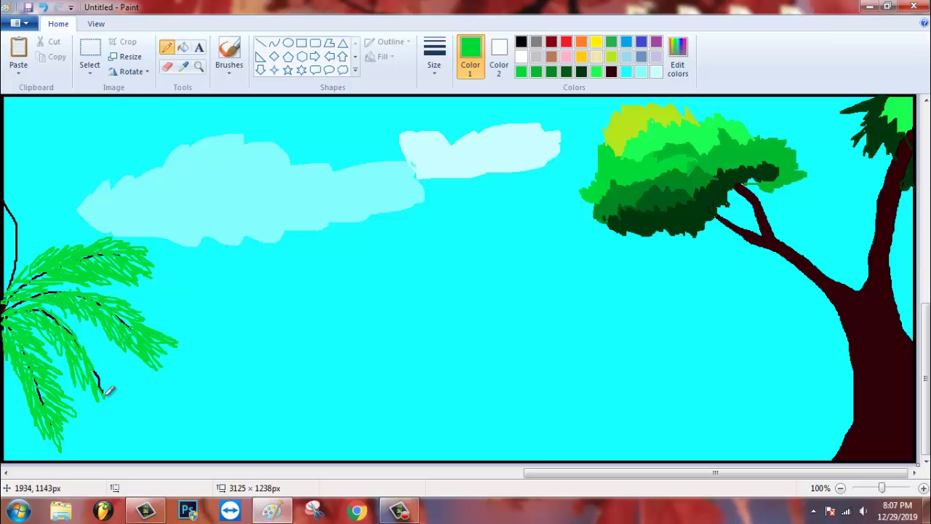
pyautogui.moveTo(68, 329)
pyautogui.mouseDown()
pyautogui.moveTo(121, 375)
pyautogui.moveTo(127, 398)
pyautogui.moveTo(108, 391)
pyautogui.mouseUp()
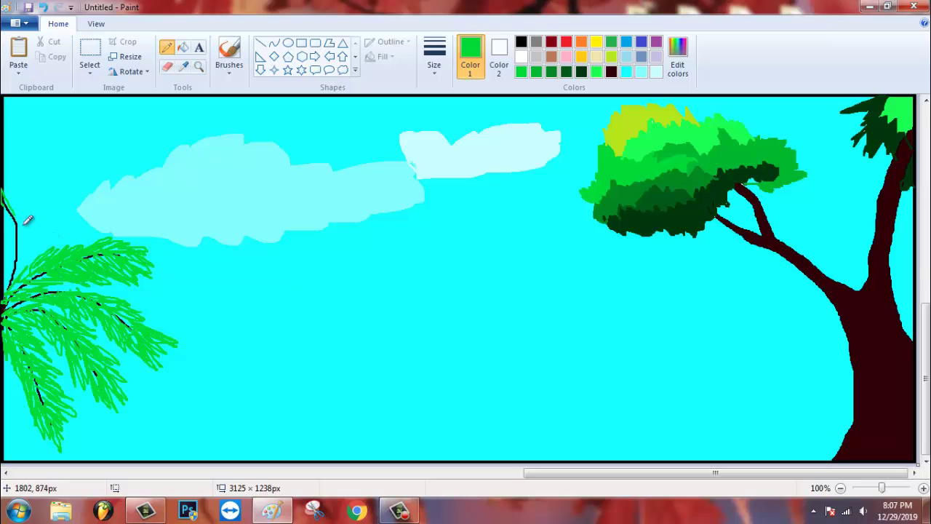
pyautogui.moveTo(27, 220)
pyautogui.mouseDown()
pyautogui.moveTo(22, 275)
pyautogui.moveTo(10, 289)
pyautogui.moveTo(15, 209)
pyautogui.mouseUp()
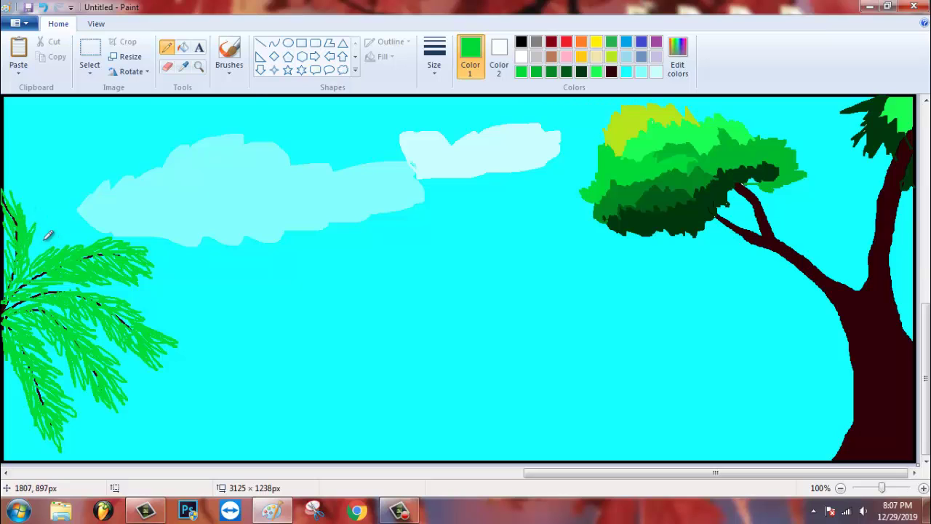
# - Shade the centres of the palm fronds with strokes in a slightly darker green
pyautogui.moveTo(82, 342); pyautogui.dragTo(110, 375)
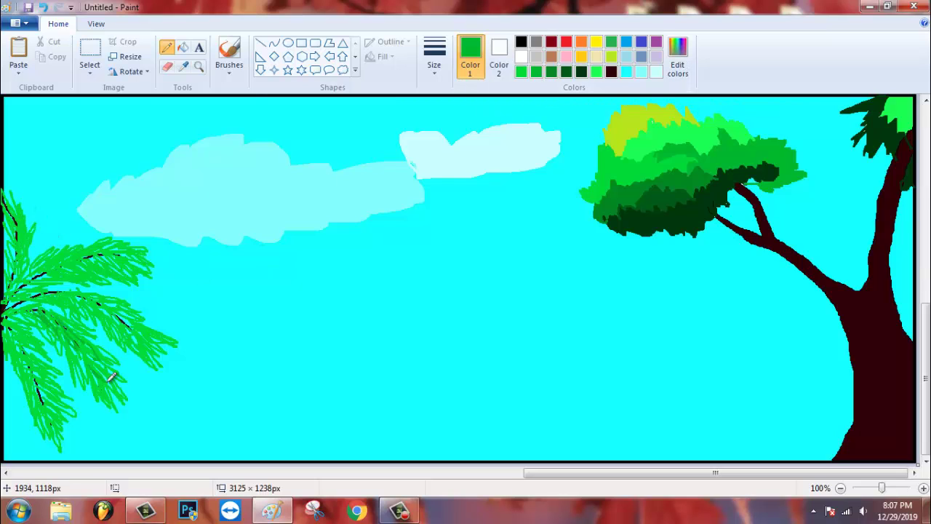
pyautogui.moveTo(79, 296); pyautogui.dragTo(146, 329)
pyautogui.moveTo(87, 257)
pyautogui.mouseDown()
pyautogui.moveTo(15, 234)
pyautogui.moveTo(11, 214)
pyautogui.moveTo(3, 325)
pyautogui.moveTo(45, 375)
pyautogui.mouseUp()
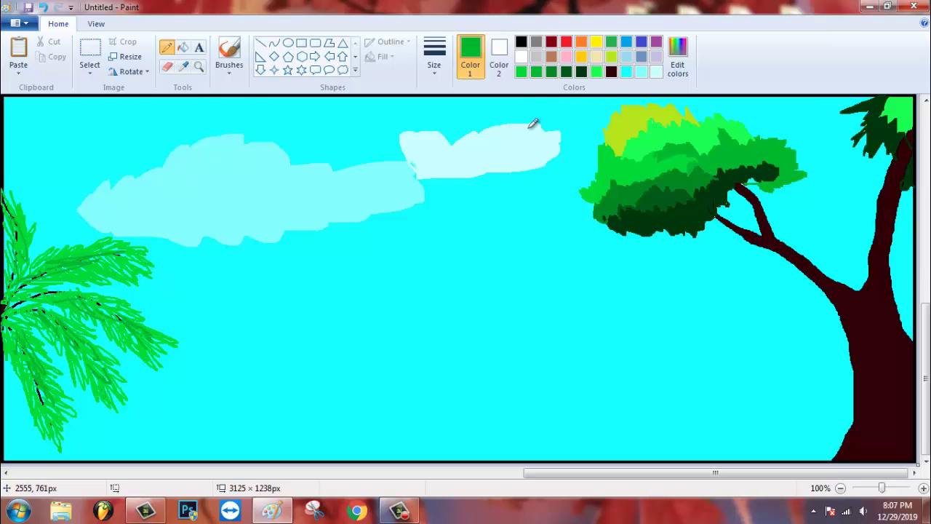
# - Draw three solid dark green coconuts at the base of the palm fronds, using the same colour for outline and fill
pyautogui.click(611, 71)
pyautogui.click(551, 71)
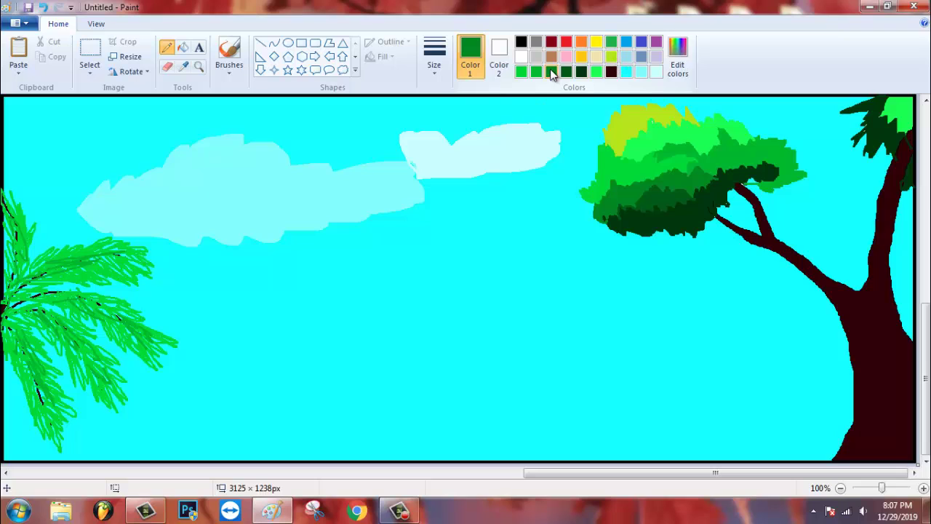
pyautogui.click(499, 57)
pyautogui.click(557, 70)
pyautogui.click(288, 42)
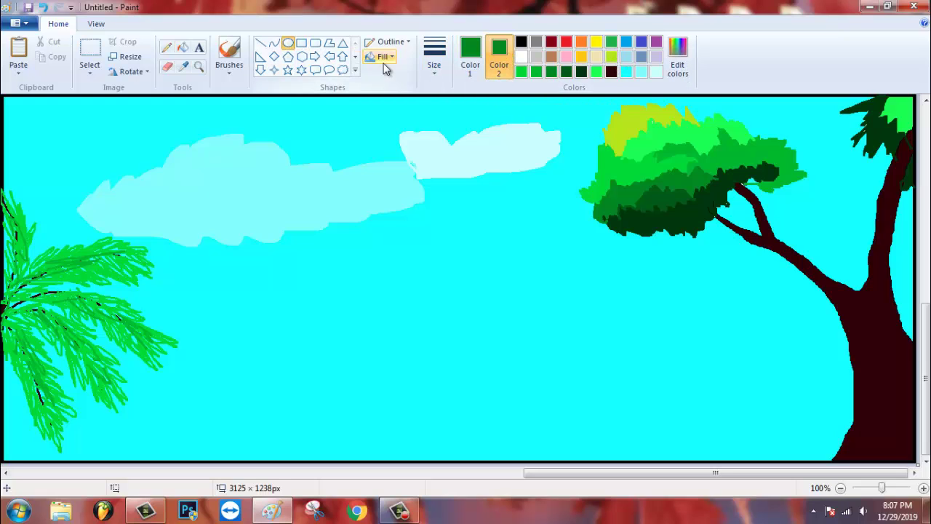
pyautogui.moveTo(6, 315)
pyautogui.mouseDown()
pyautogui.moveTo(26, 339)
pyautogui.moveTo(17, 361)
pyautogui.moveTo(26, 364)
pyautogui.moveTo(38, 347)
pyautogui.mouseUp()
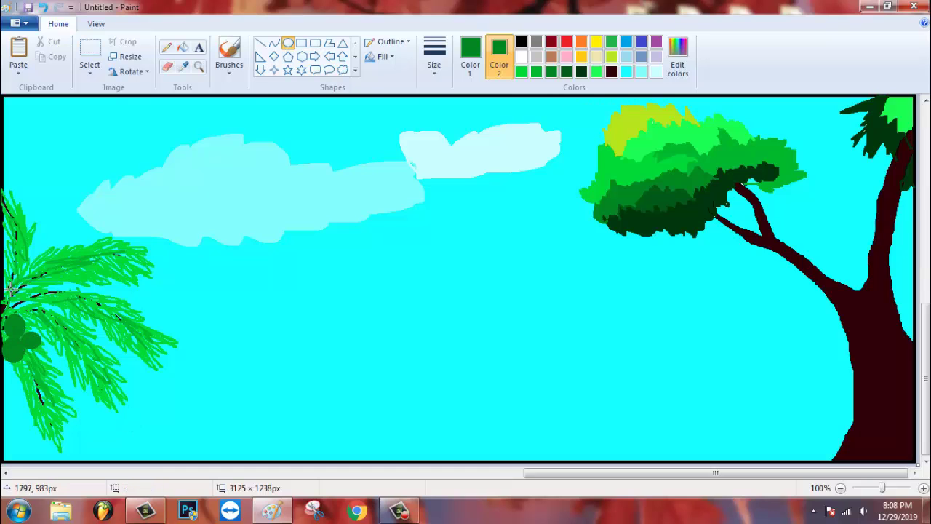
# - Add coconuts in an even darker green around the cluster, giving the lowest one a dark brown outline
pyautogui.click(566, 72)
pyautogui.click(470, 56)
pyautogui.click(566, 72)
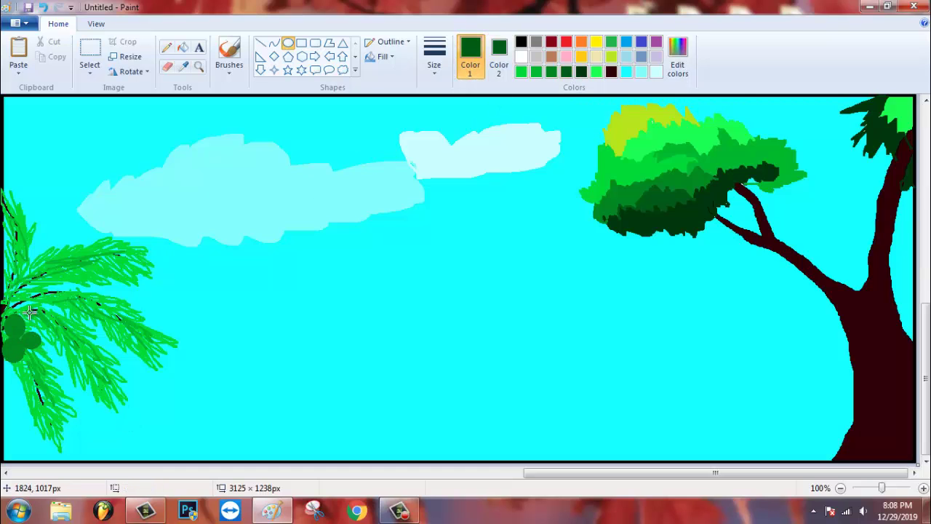
pyautogui.moveTo(28, 307)
pyautogui.mouseDown()
pyautogui.moveTo(49, 329)
pyautogui.moveTo(33, 336)
pyautogui.moveTo(18, 371)
pyautogui.mouseUp()
pyautogui.click(611, 71)
pyautogui.click(169, 420)
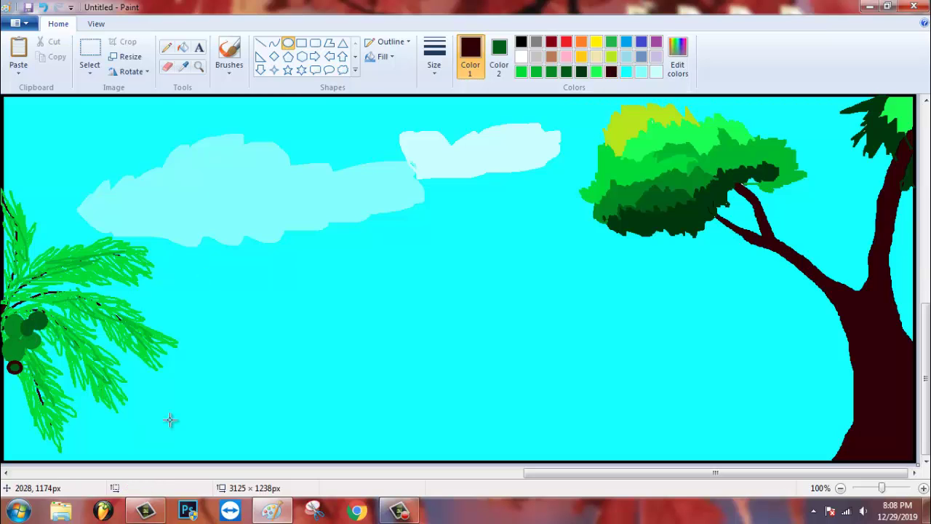
# - Draw a small flying bird's black outline below the pale cloud, with head, body, tail and two wings
pyautogui.click(499, 53)
pyautogui.click(521, 56)
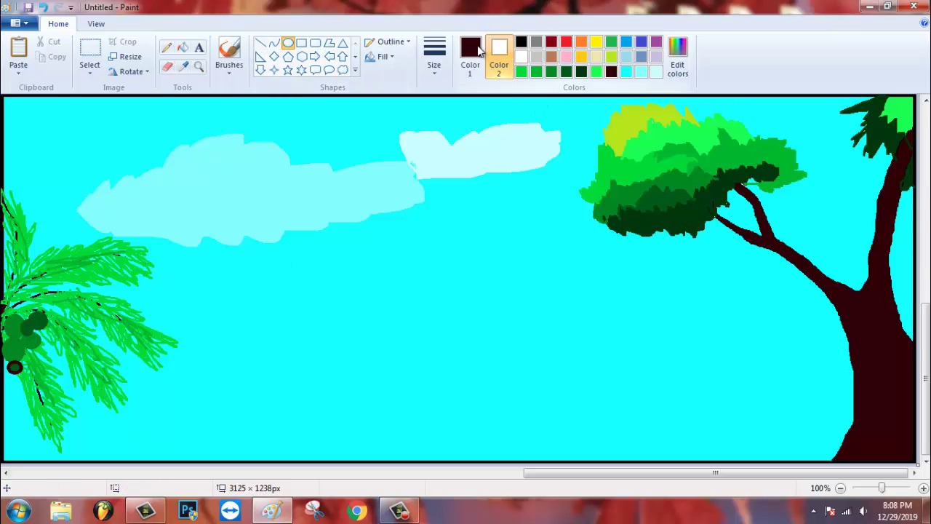
pyautogui.click(470, 53)
pyautogui.click(521, 41)
pyautogui.click(167, 47)
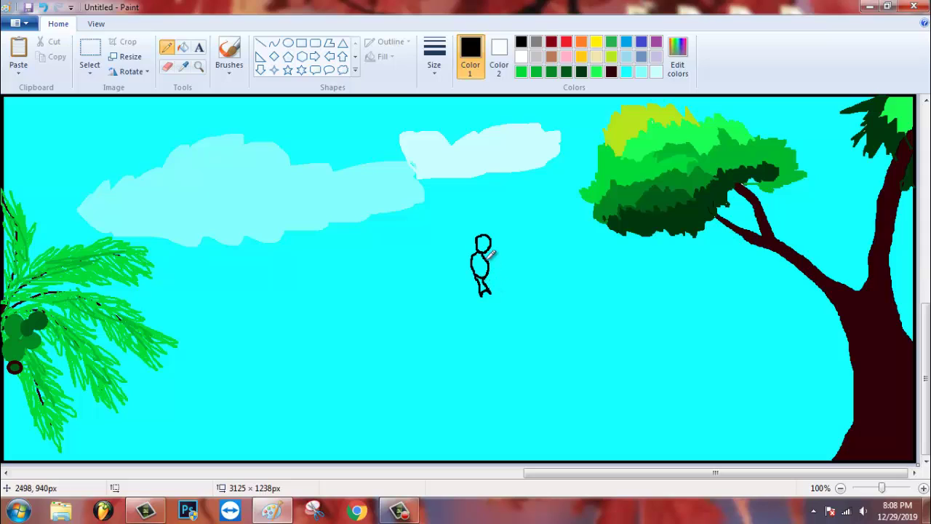
pyautogui.moveTo(488, 256)
pyautogui.mouseDown()
pyautogui.moveTo(460, 248)
pyautogui.moveTo(460, 263)
pyautogui.mouseUp()
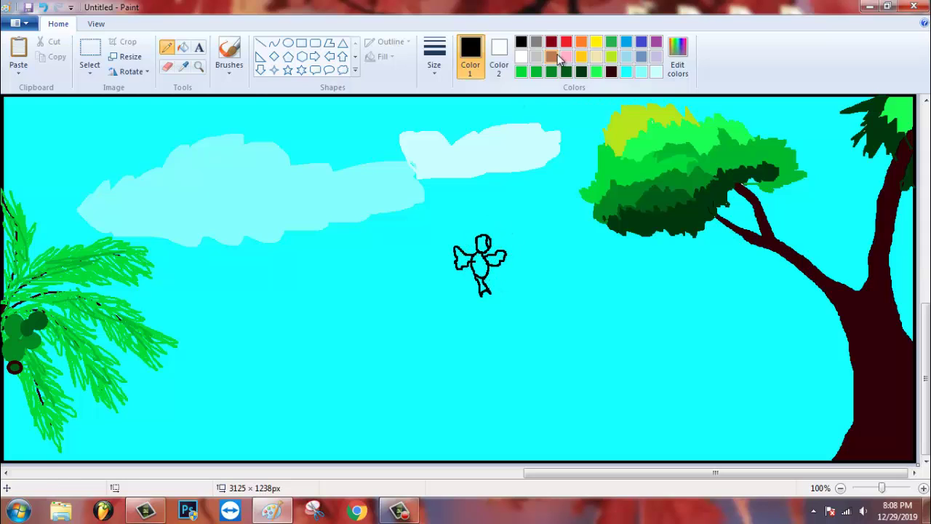
# - Paint the bird's beak yellow and fill its head, body, wings and tail with dark red
pyautogui.click(596, 42)
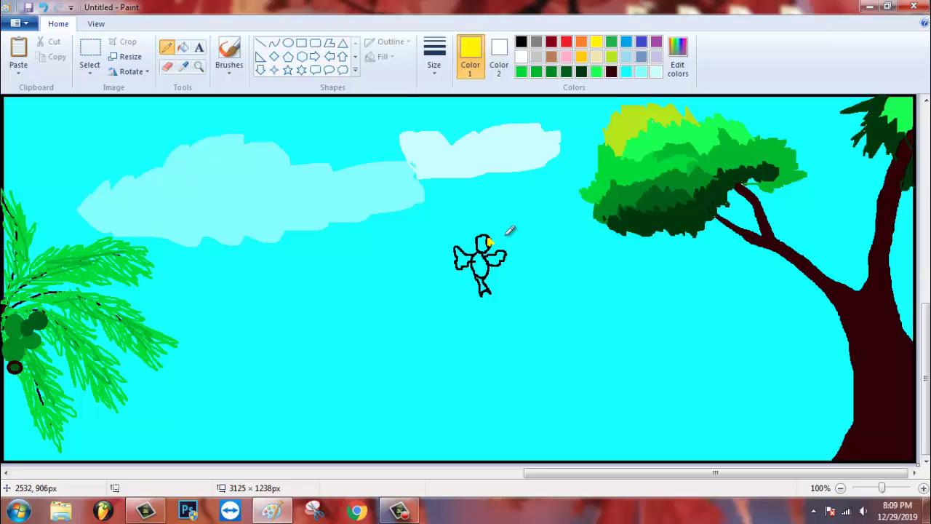
pyautogui.click(183, 47)
pyautogui.click(552, 42)
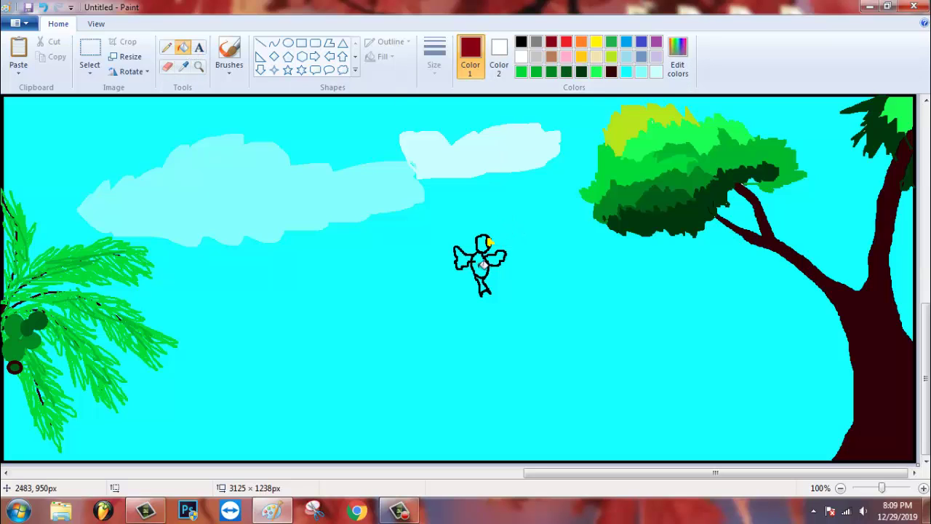
pyautogui.click(480, 266)
pyautogui.click(463, 257)
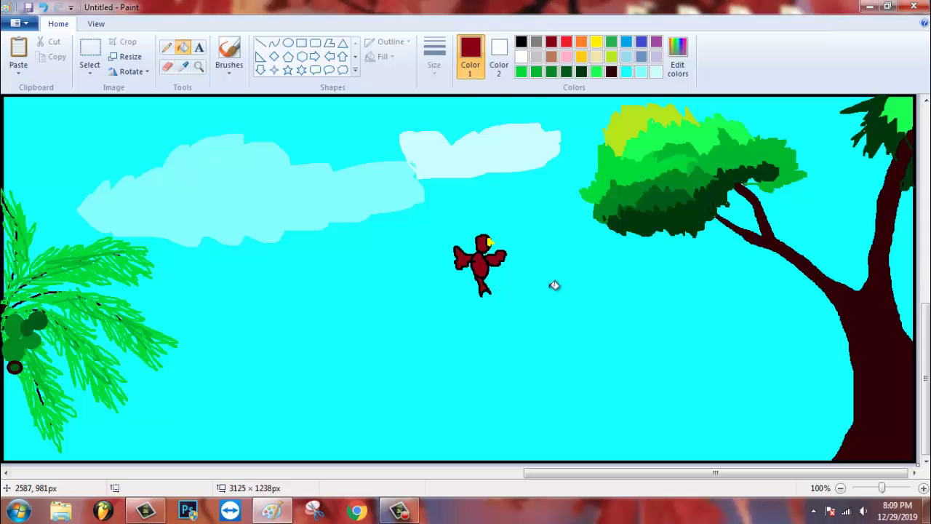
# - Copy the bird and paste two duplicates, one beside the original on the palm's side and one below it
pyautogui.click(89, 55)
pyautogui.moveTo(437, 220); pyautogui.dragTo(526, 304)
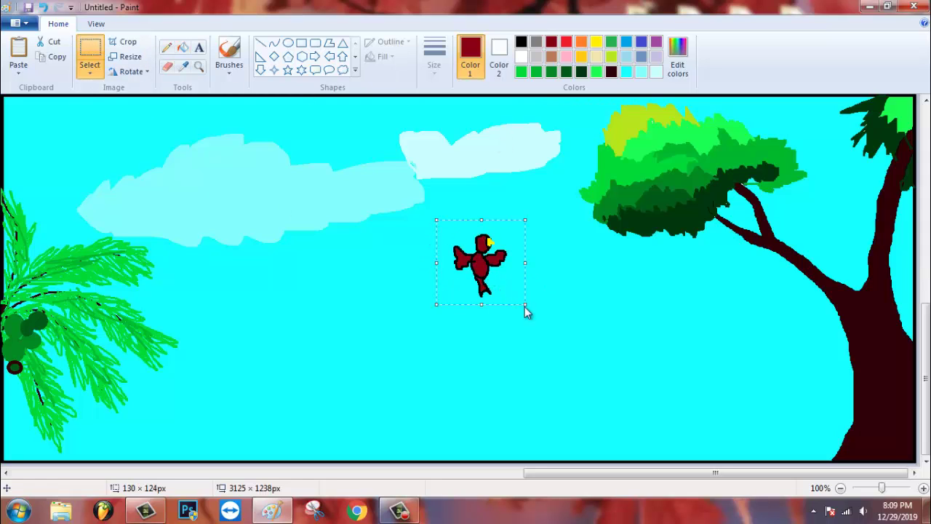
pyautogui.hotkey('ctrl', 'c')
pyautogui.hotkey('ctrl', 'v')
pyautogui.moveTo(48, 145); pyautogui.dragTo(417, 285)
pyautogui.click(534, 291)
pyautogui.hotkey('ctrl', 'v')
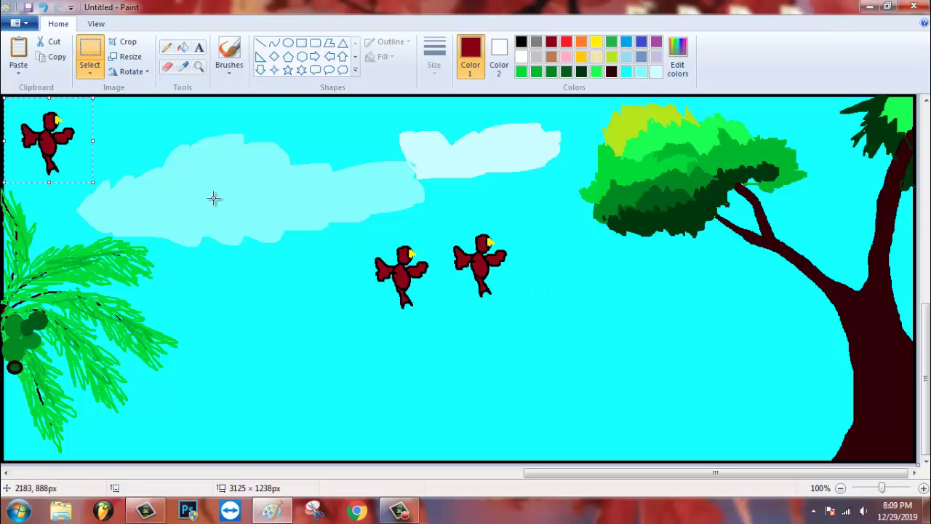
pyautogui.moveTo(66, 158); pyautogui.dragTo(465, 349)
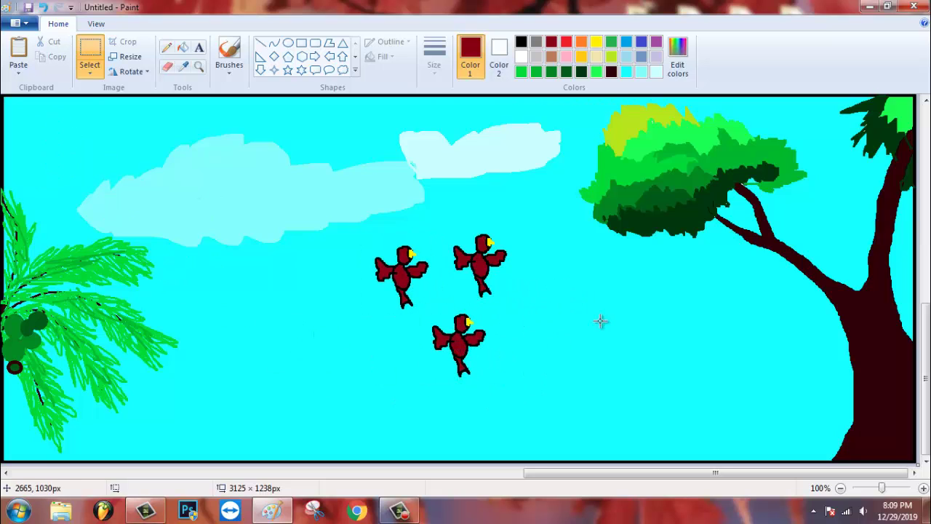
# - Paste a third duplicate of the bird, shrink it in height and width, and place it below the bird nearest the palm
pyautogui.hotkey('ctrl', 'v')
pyautogui.moveTo(306, 364); pyautogui.dragTo(307, 345)
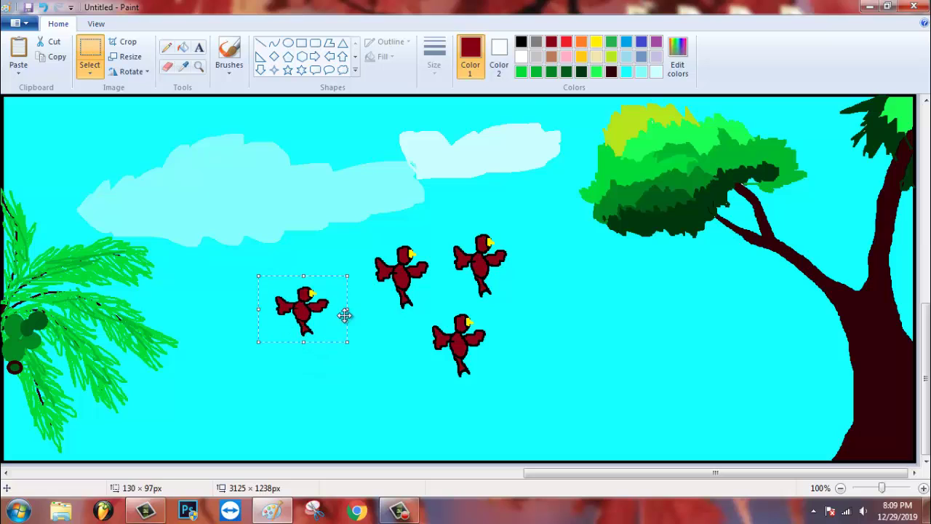
pyautogui.moveTo(347, 309); pyautogui.dragTo(309, 337)
pyautogui.moveTo(335, 338); pyautogui.dragTo(378, 322)
pyautogui.click(498, 338)
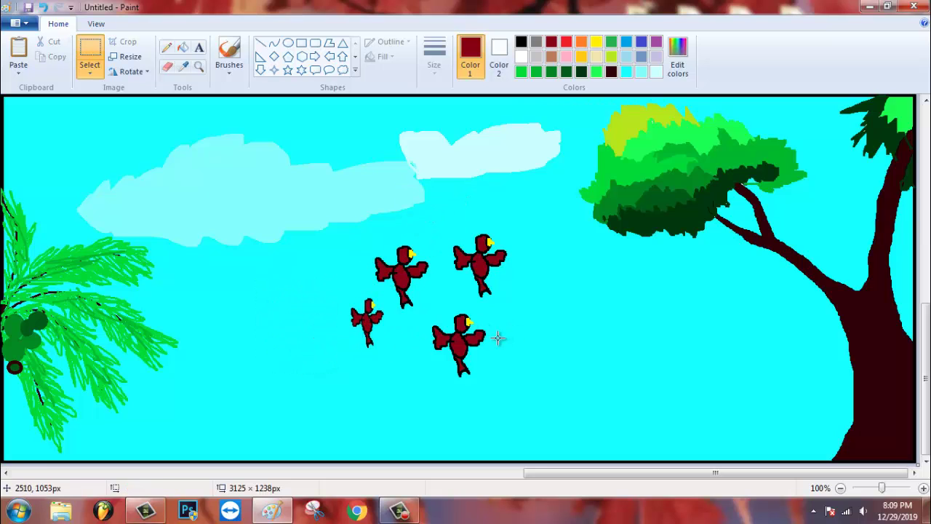
# - Copy the small bird nearest the palm and place a duplicate between the big tree's leafy branch and its trunk
pyautogui.hotkey('ctrl', 'c')
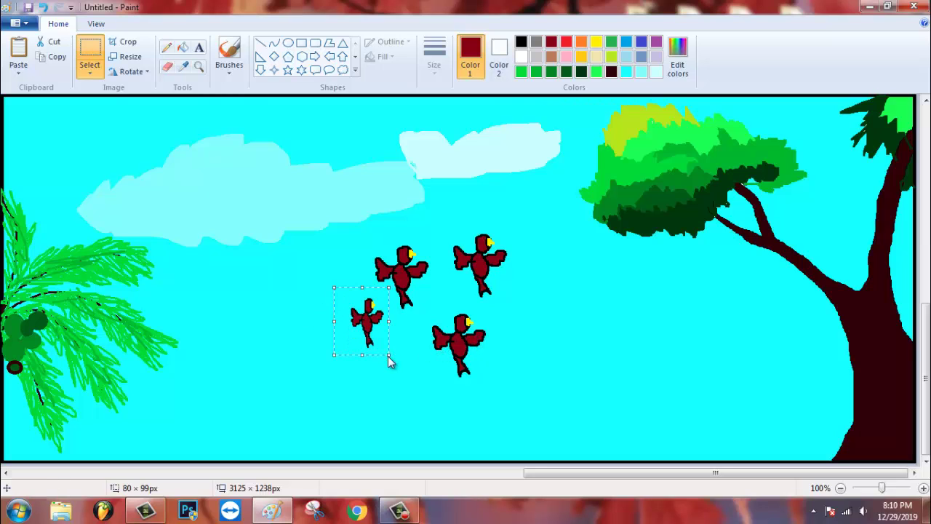
pyautogui.hotkey('ctrl', 'v')
pyautogui.moveTo(39, 136); pyautogui.dragTo(828, 222)
pyautogui.click(714, 314)
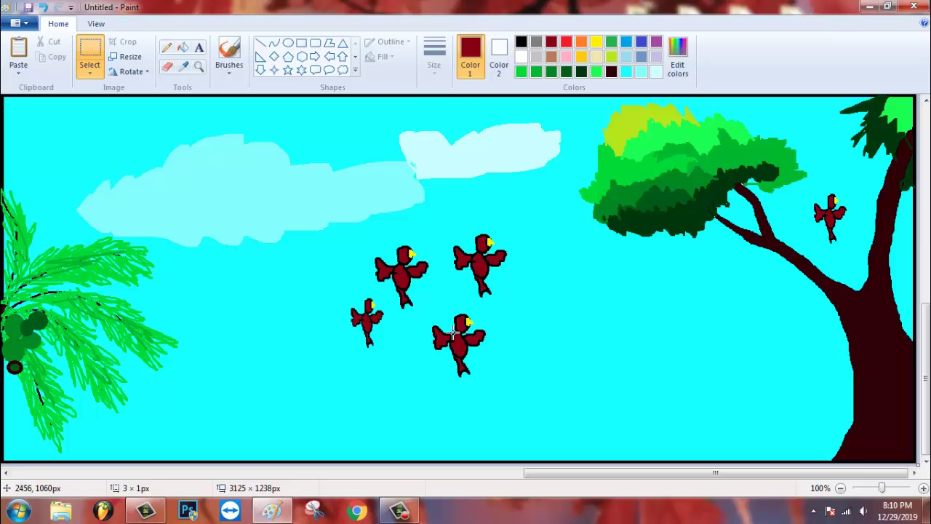
# - Paste two more duplicates of the small bird, shrink them, and place them above the bird between the tree's branches
pyautogui.hotkey('ctrl', 'v')
pyautogui.moveTo(40, 161); pyautogui.dragTo(853, 178)
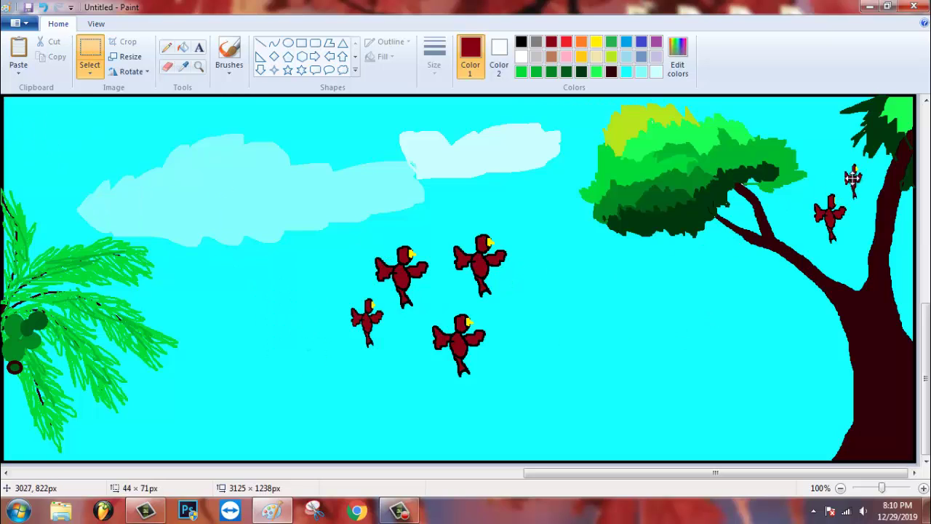
pyautogui.hotkey('ctrl', 'v')
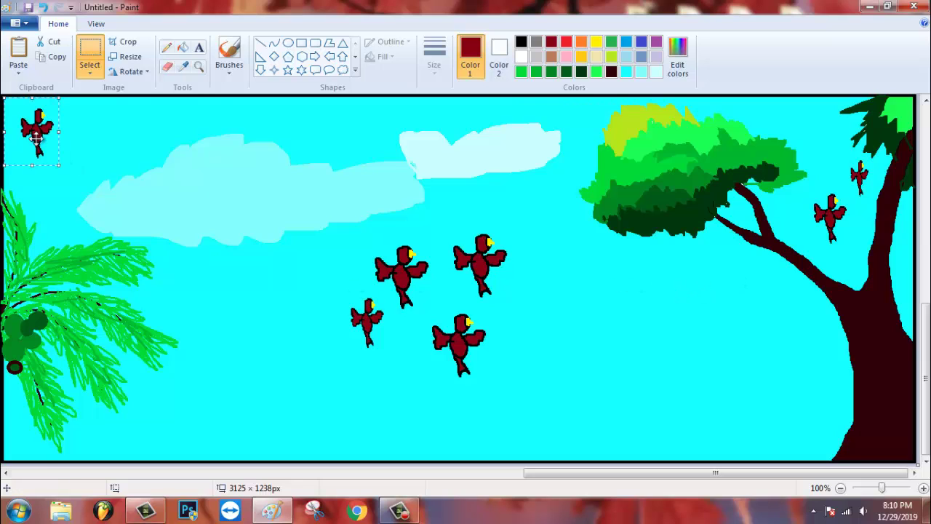
pyautogui.moveTo(42, 165); pyautogui.dragTo(837, 180)
pyautogui.click(690, 288)
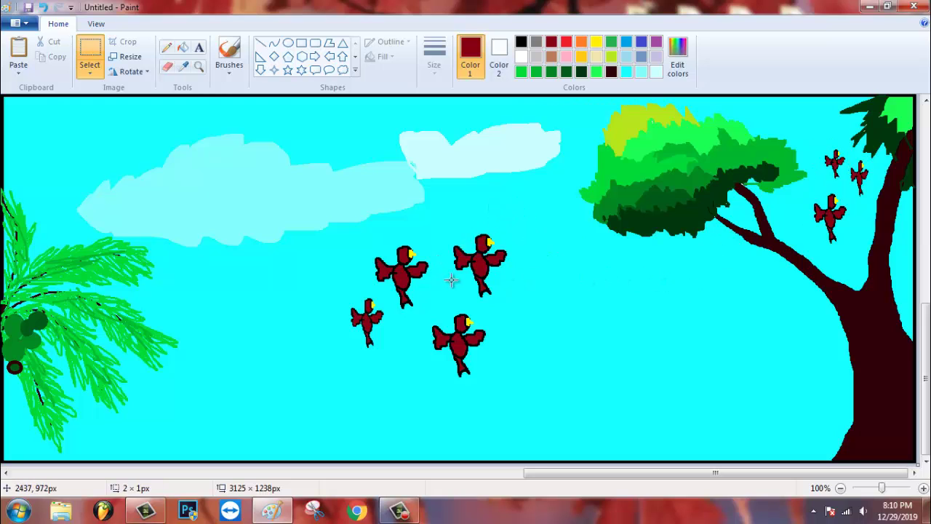
# - Paste two shortened duplicates of the small bird, one under the white cloud and one on the tree's side of the flock
pyautogui.hotkey('ctrl', 'v')
pyautogui.moveTo(37, 133); pyautogui.dragTo(539, 213)
pyautogui.hotkey('ctrl', 'v')
pyautogui.click(524, 292)
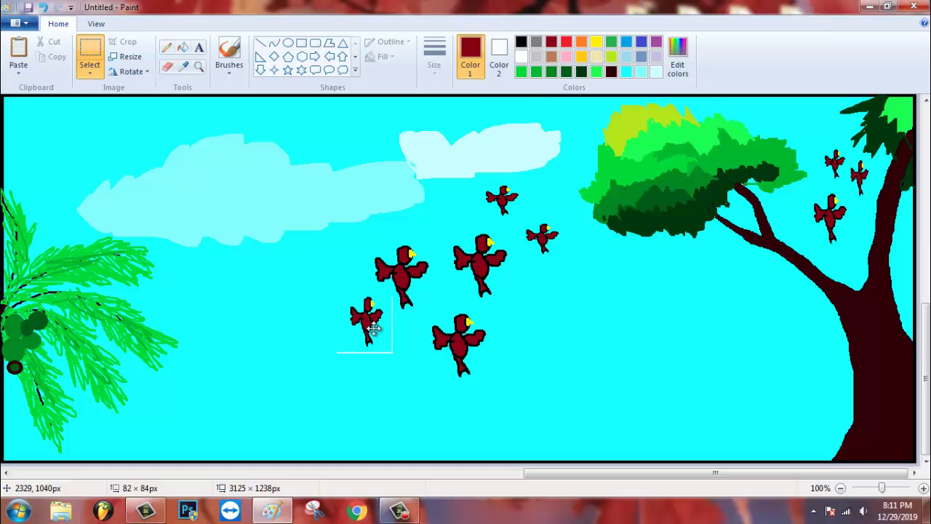
pyautogui.click(396, 358)
# - Copy the lowest large bird, paste a duplicate, shrink it, and place it just below the big tree's leafy branch
pyautogui.moveTo(422, 313); pyautogui.dragTo(498, 387)
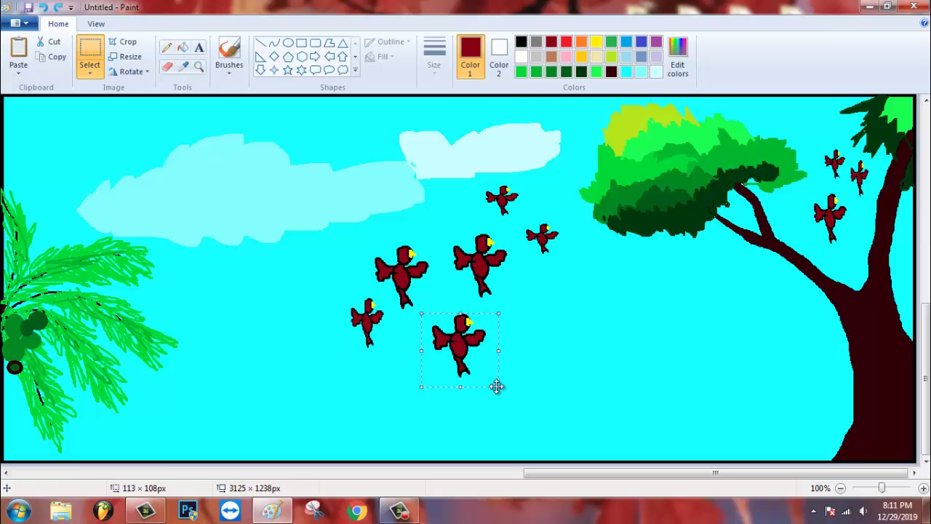
pyautogui.hotkey('ctrl', 'c')
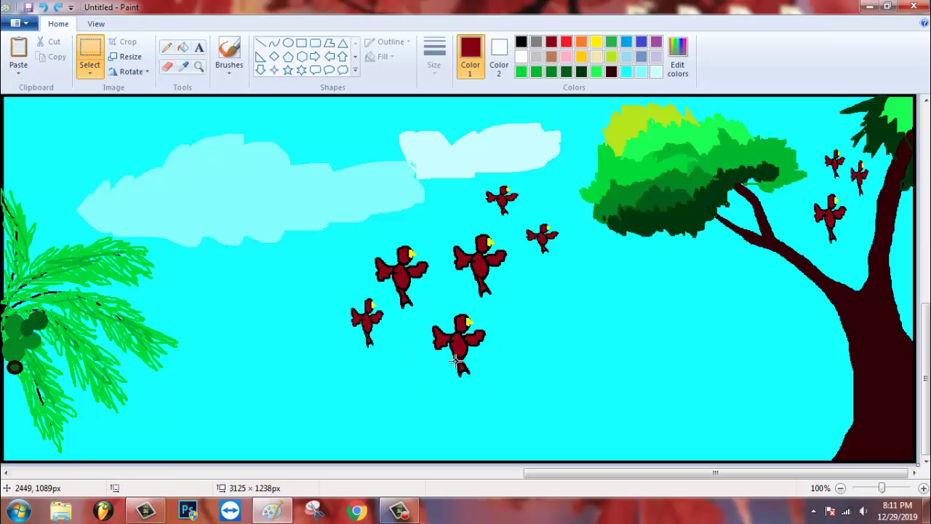
pyautogui.hotkey('ctrl', 'v')
pyautogui.moveTo(46, 141); pyautogui.dragTo(759, 296)
pyautogui.click(728, 315)
# - Switch to the Pencil tool with black as the drawing colour
pyautogui.click(521, 42)
pyautogui.click(167, 47)
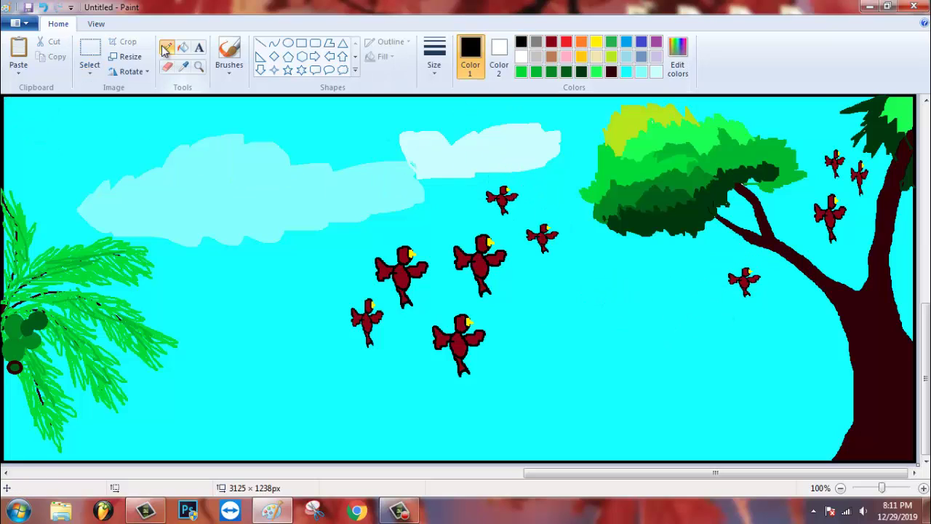